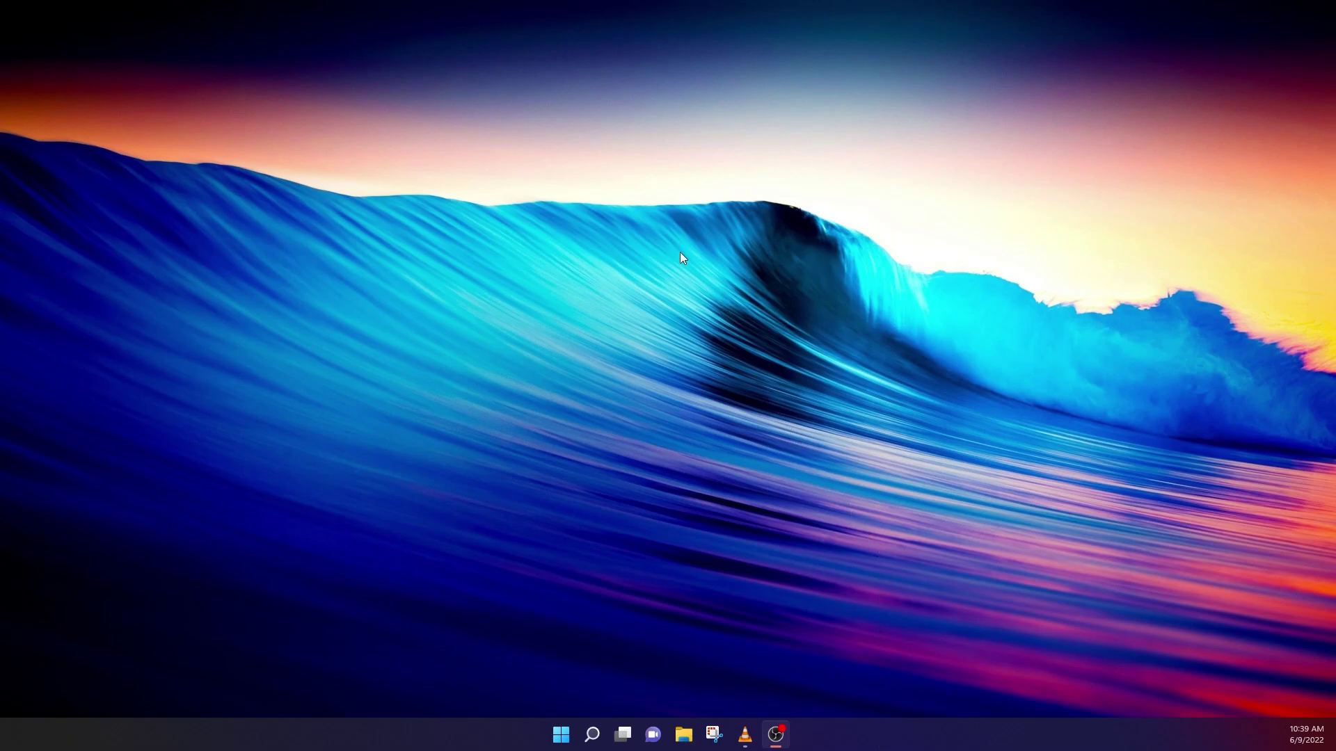
Step: Launch NVIDIA Control Panel from the desktop context menu and maximize its window
{"action": "right_click", "coordinate": [515, 222]}
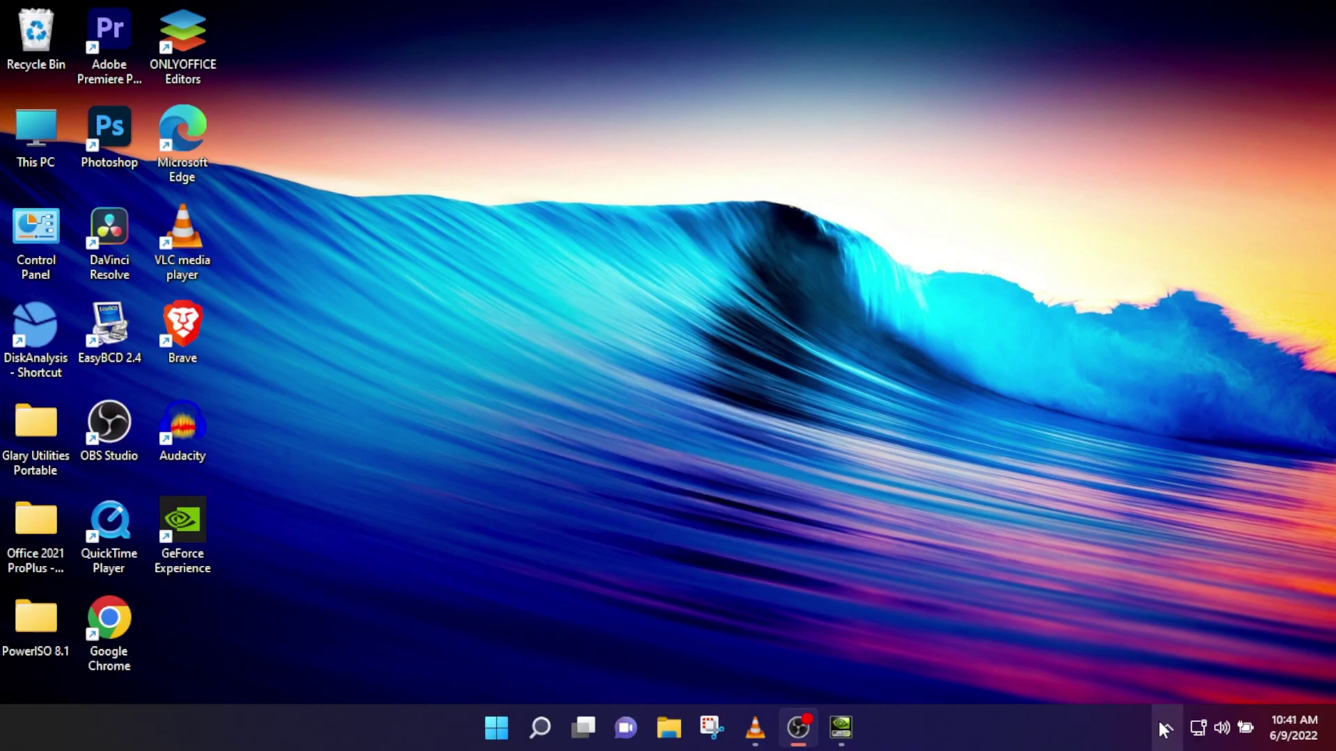
{"action": "left_click", "coordinate": [1163, 728]}
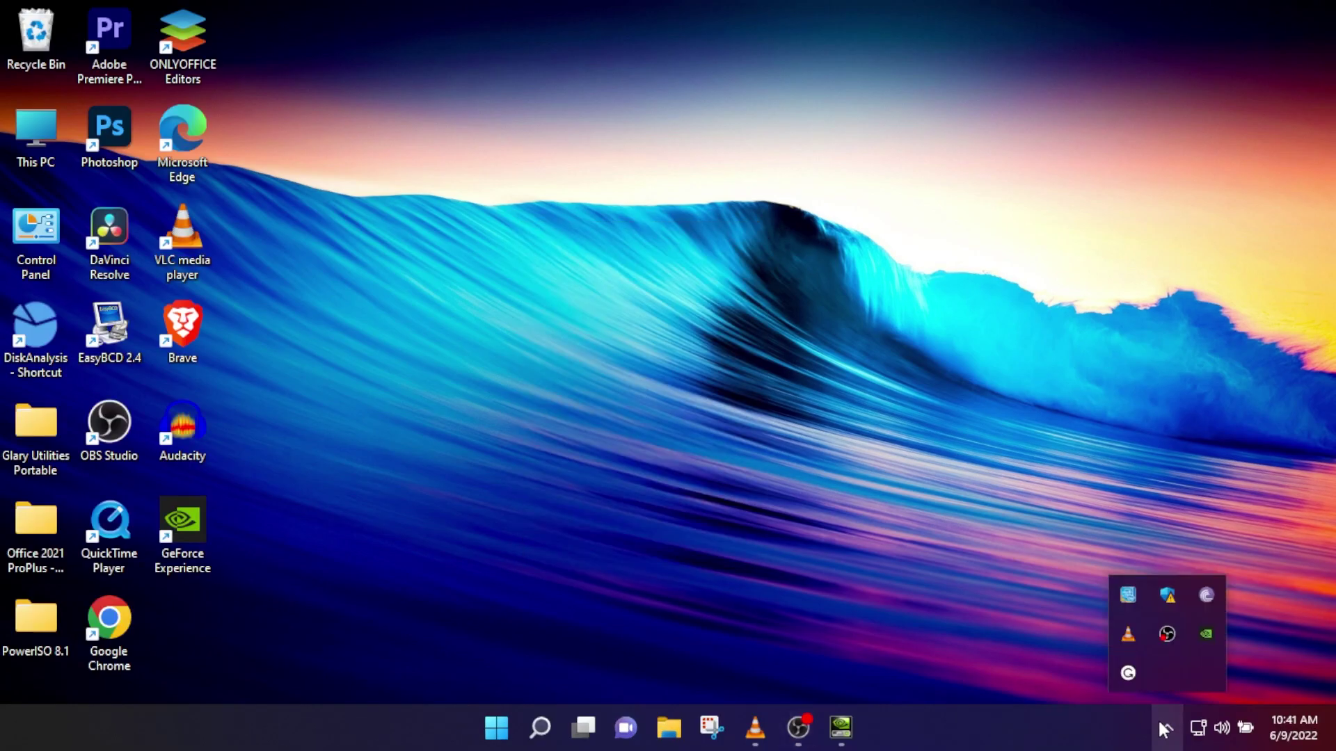
{"action": "left_click", "coordinate": [1208, 635]}
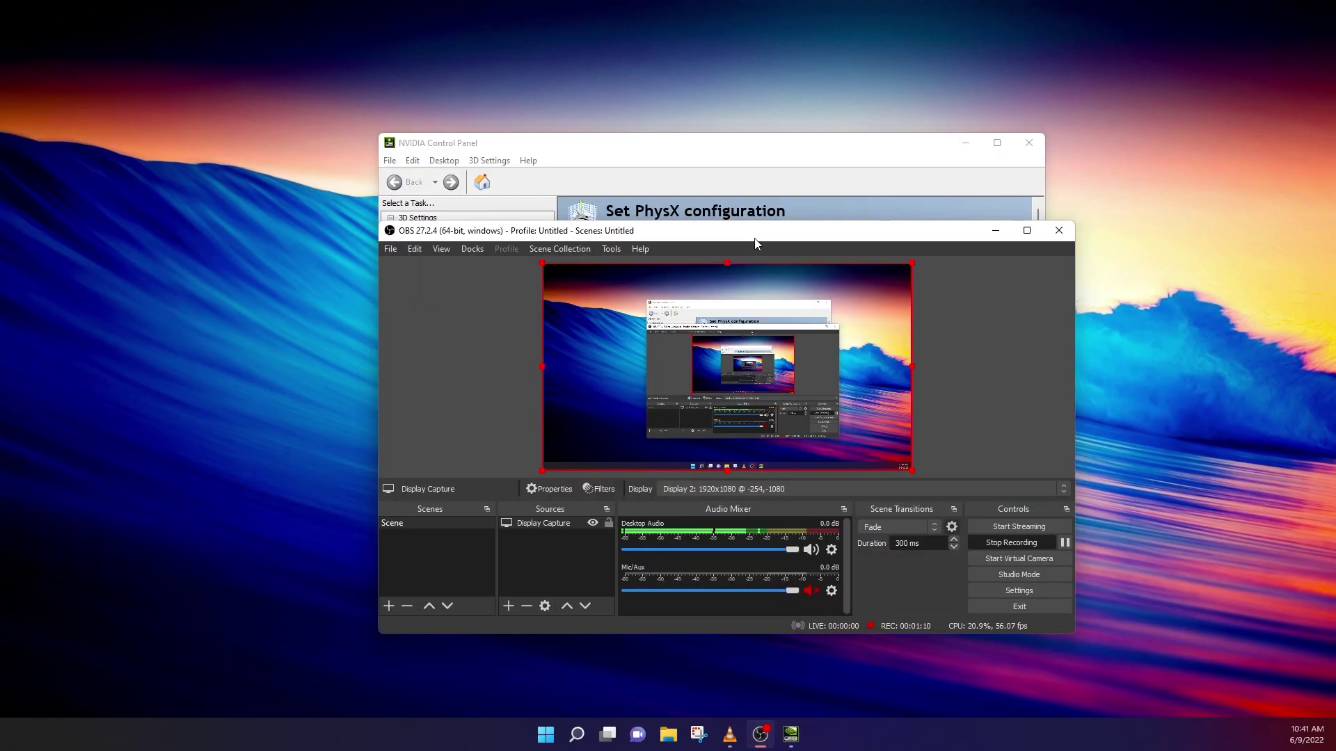
{"action": "left_click_drag", "start_coordinate": [758, 240], "coordinate": [588, 744]}
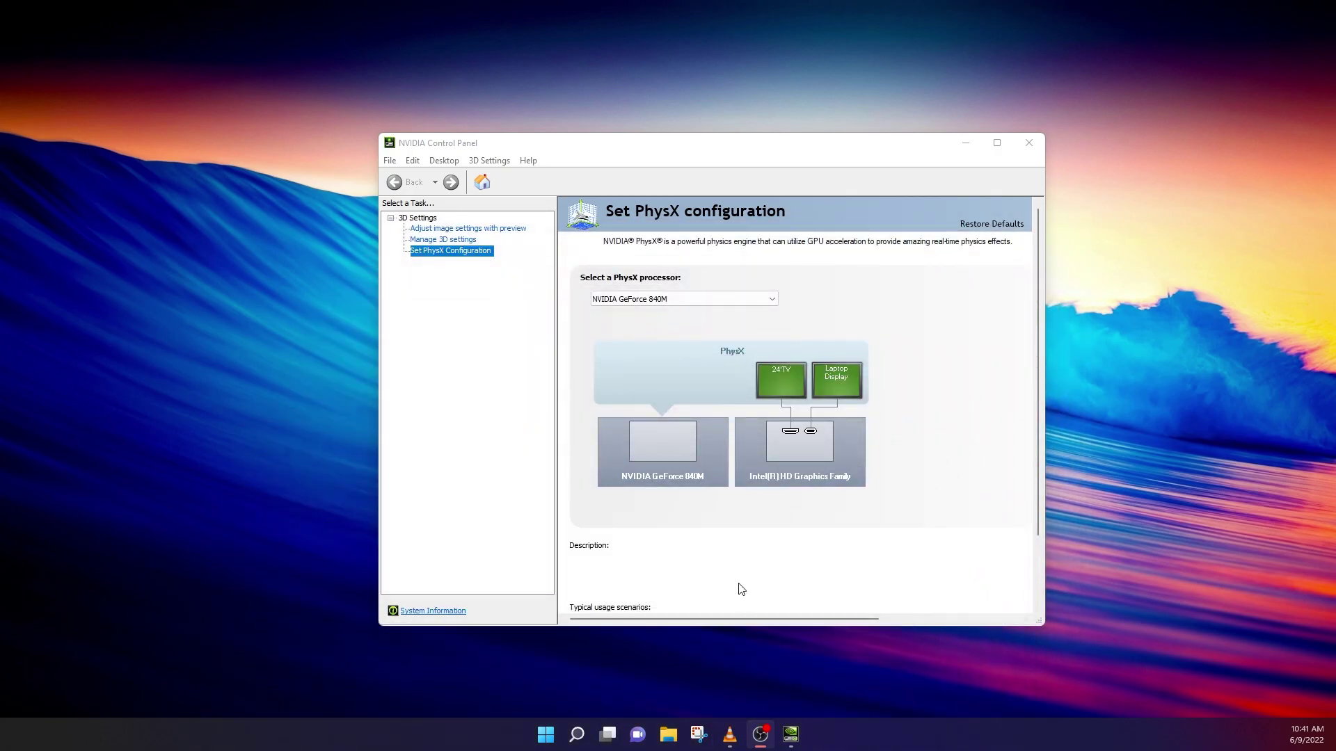
{"action": "left_click", "coordinate": [553, 734]}
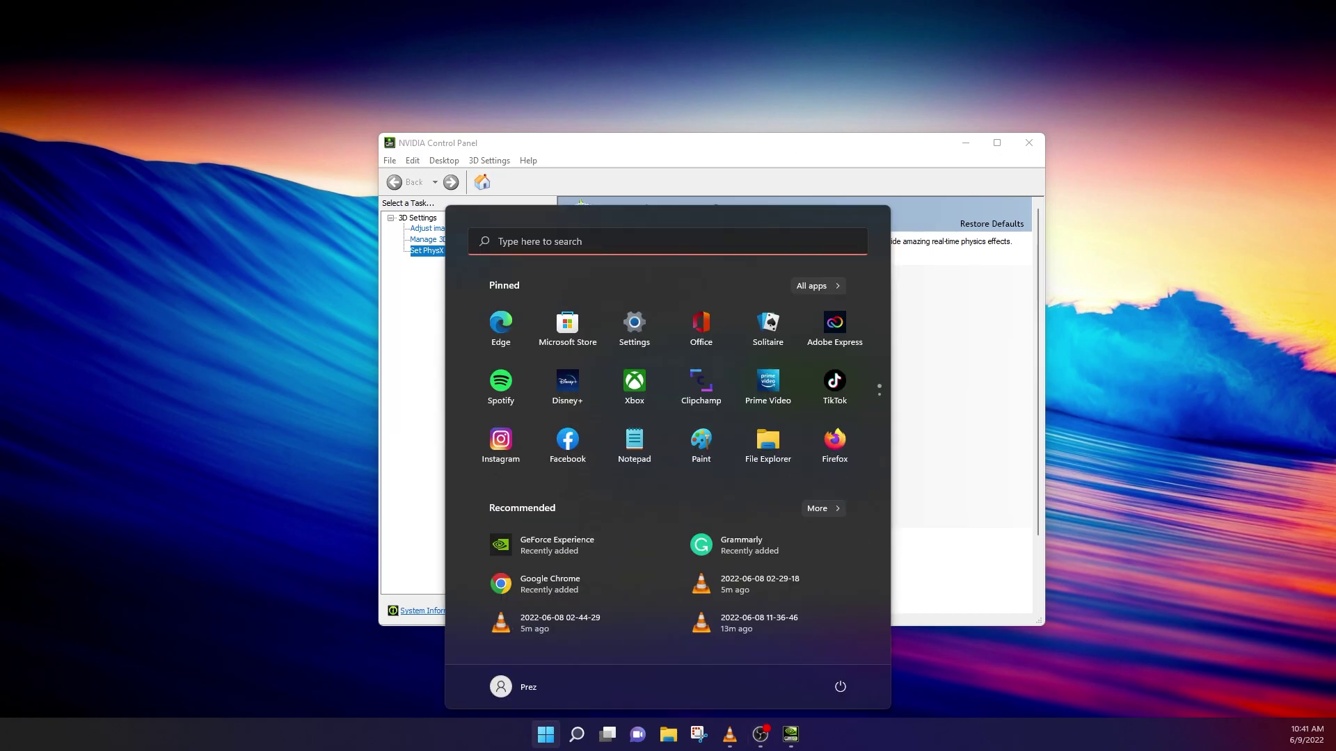
{"action": "key", "text": "Escape"}
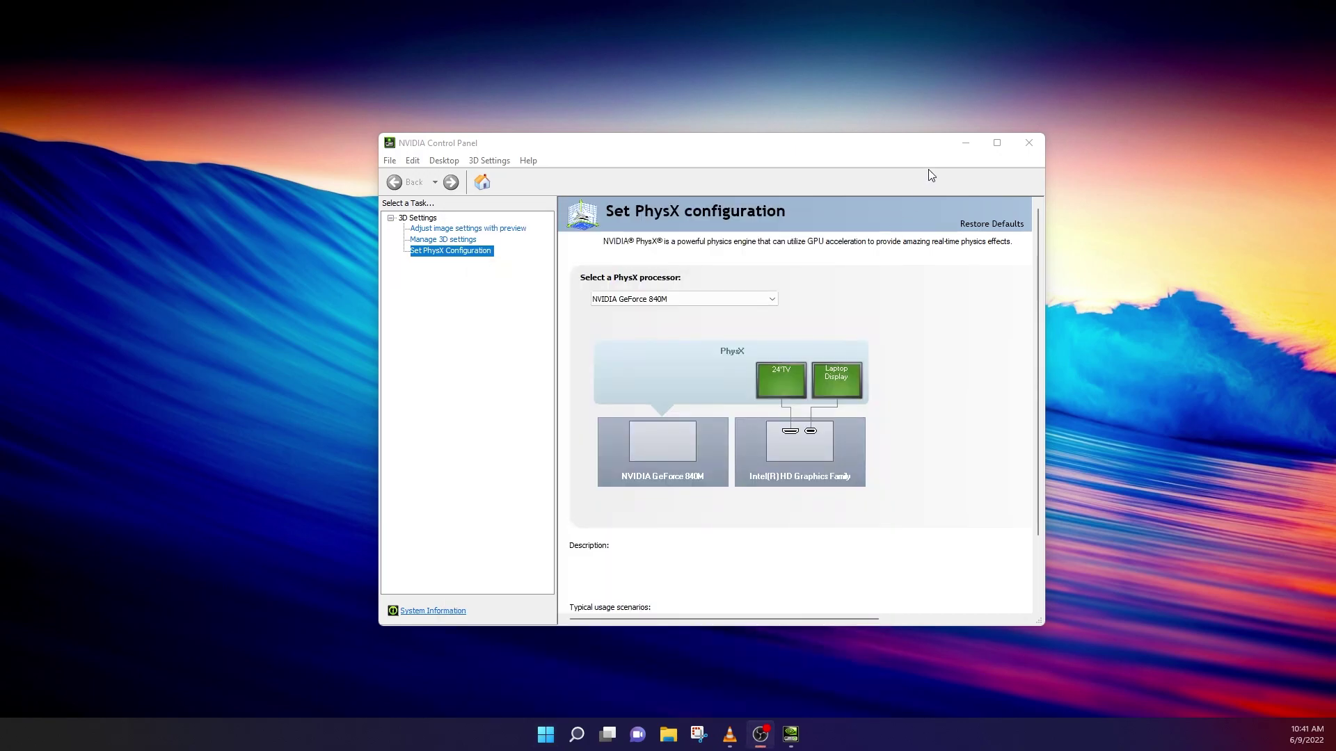
{"action": "left_click", "coordinate": [997, 143]}
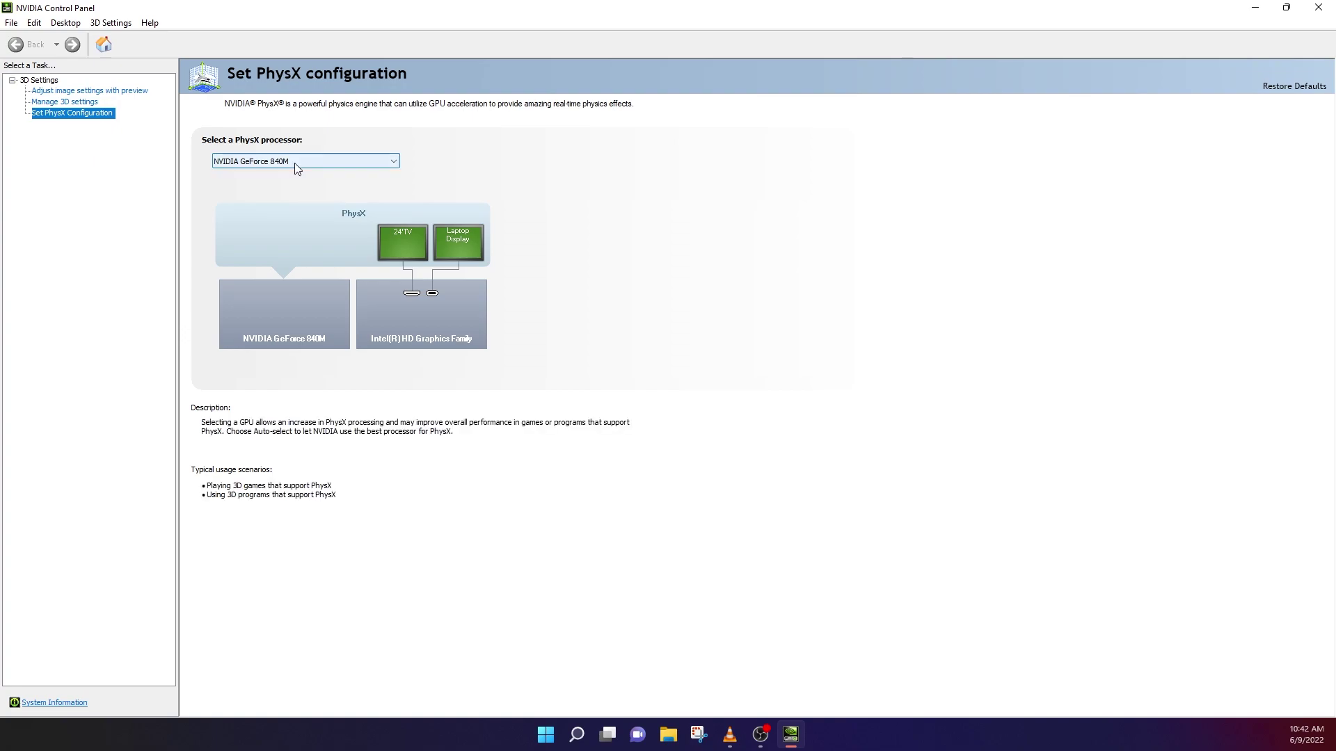
Step: Switch to the Adjust Image Settings with Preview page
{"action": "left_click", "coordinate": [116, 91]}
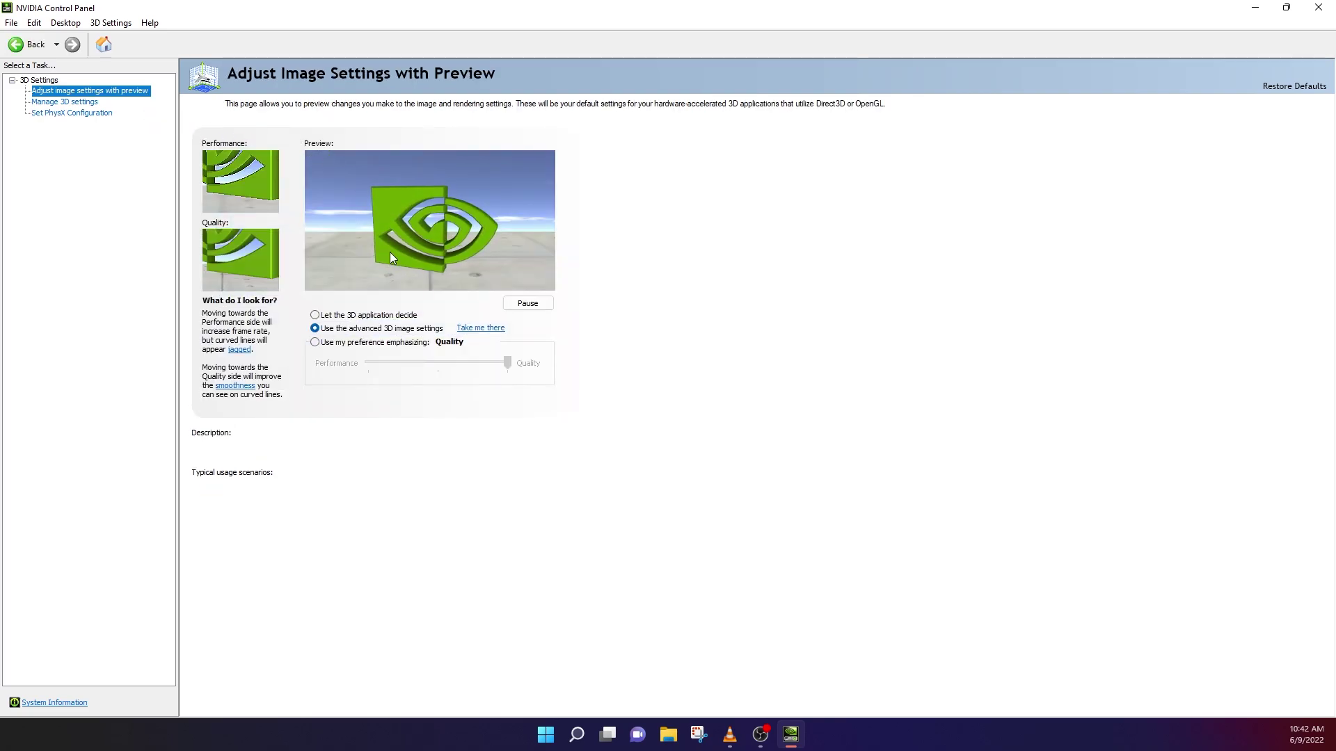
Step: Choose the preference emphasizing Performance, then go to Manage 3D Settings
{"action": "left_click", "coordinate": [314, 342]}
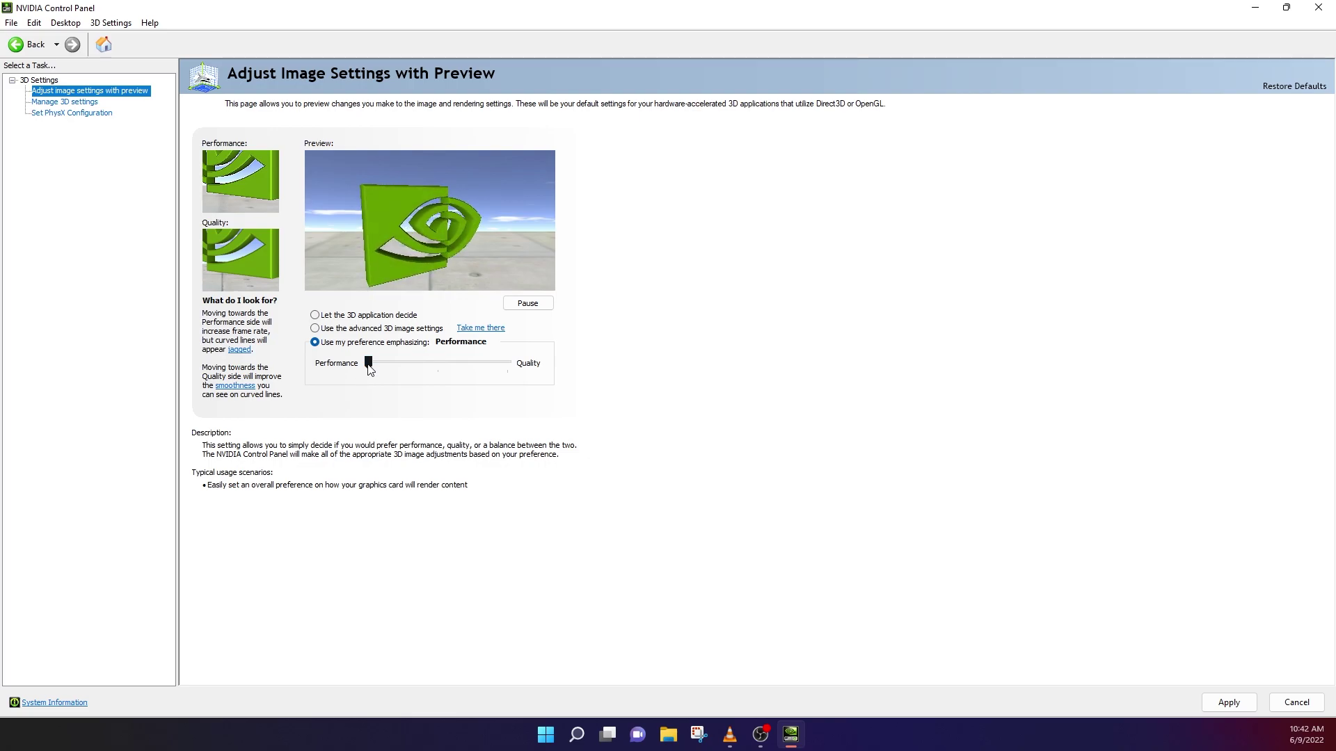
{"action": "mouse_move", "coordinate": [344, 327]}
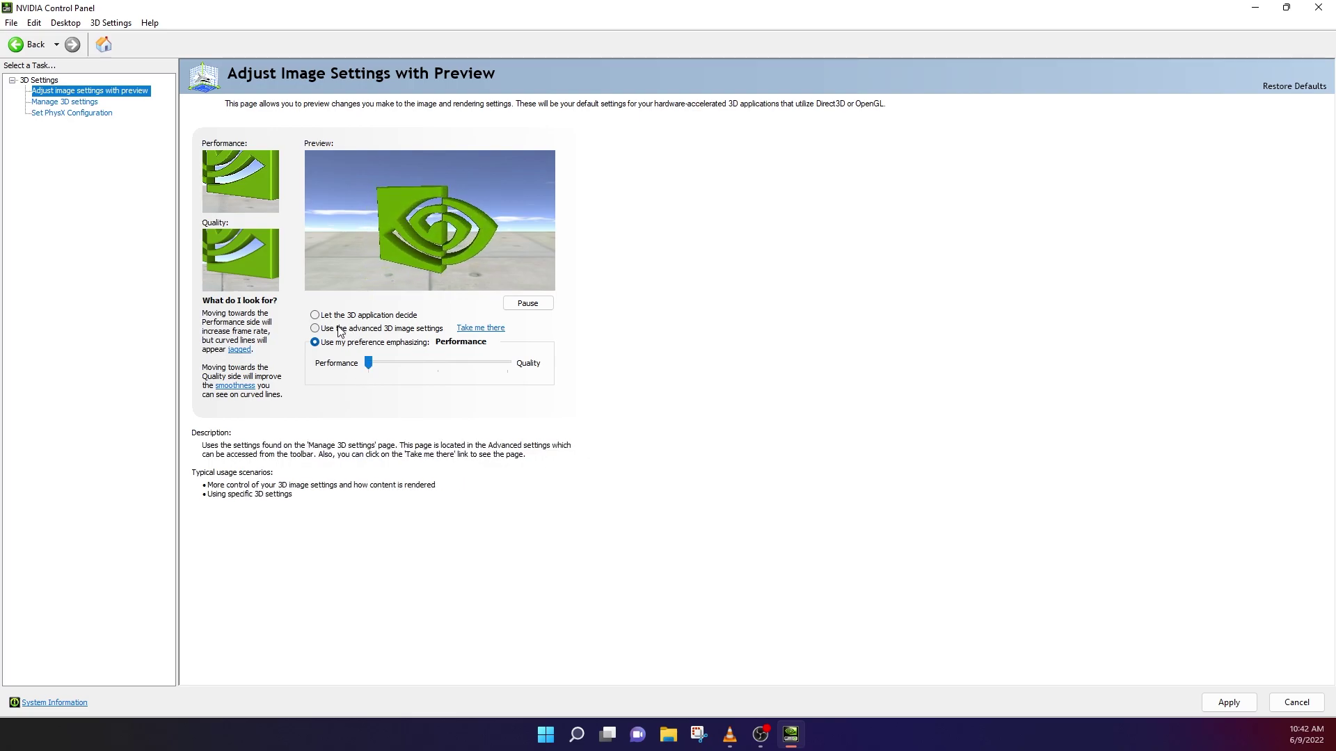
{"action": "left_click", "coordinate": [480, 327]}
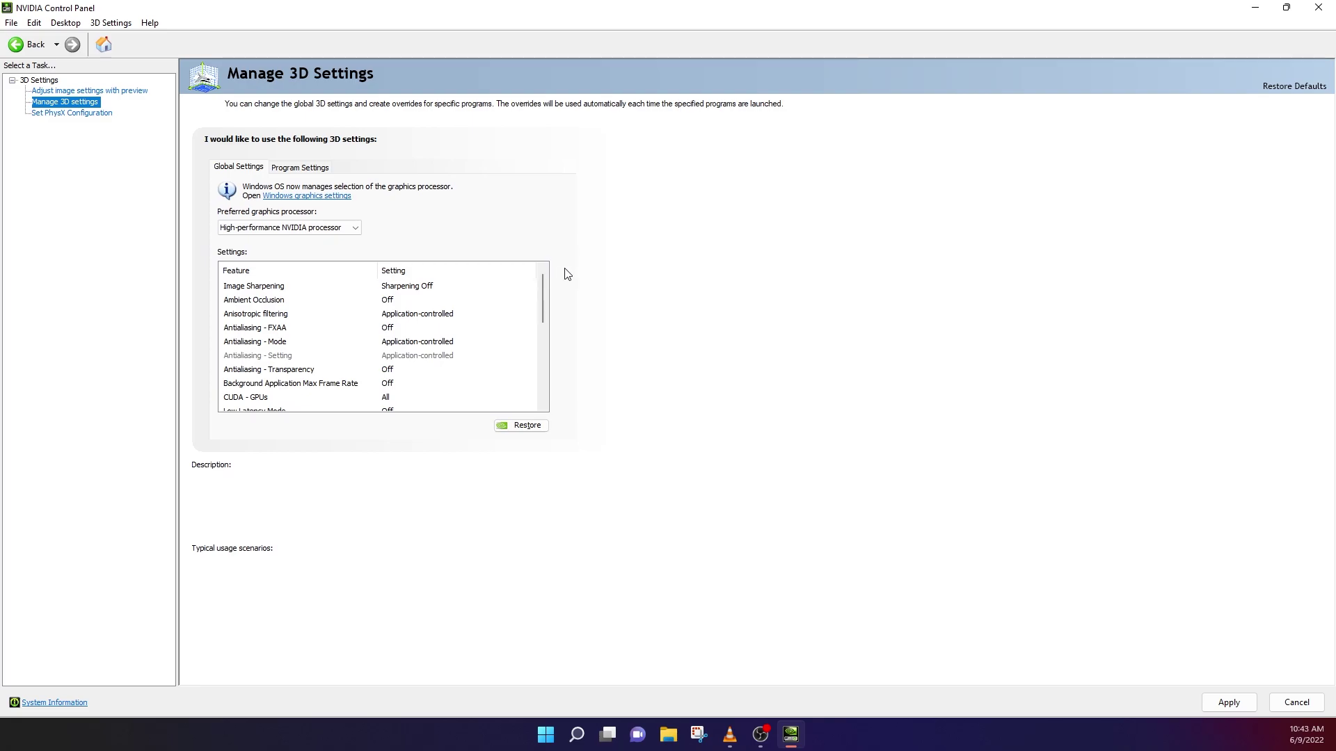
Step: Browse the Global Settings list and bring up the Preferred graphics processor choices
{"action": "scroll", "coordinate": [459, 366], "scroll_direction": "down", "scroll_amount": 6}
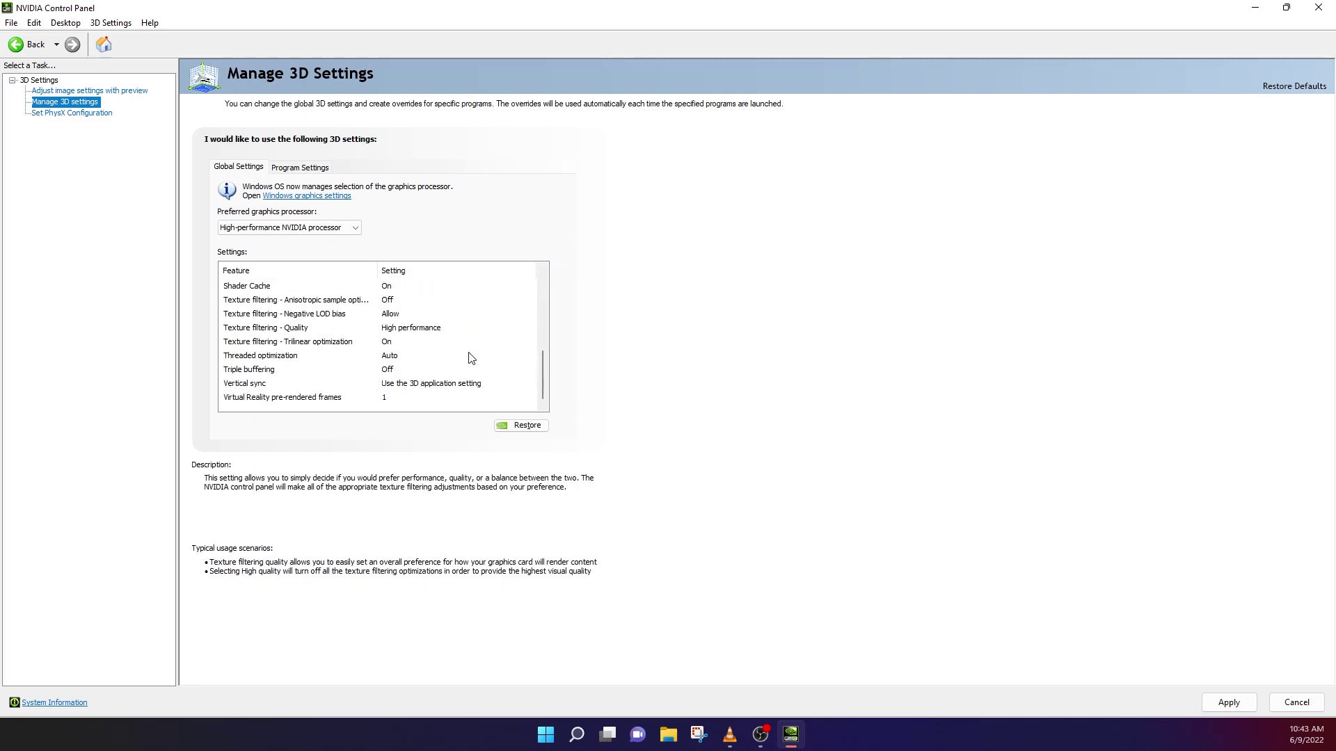
{"action": "scroll", "coordinate": [476, 348], "scroll_direction": "up", "scroll_amount": 6}
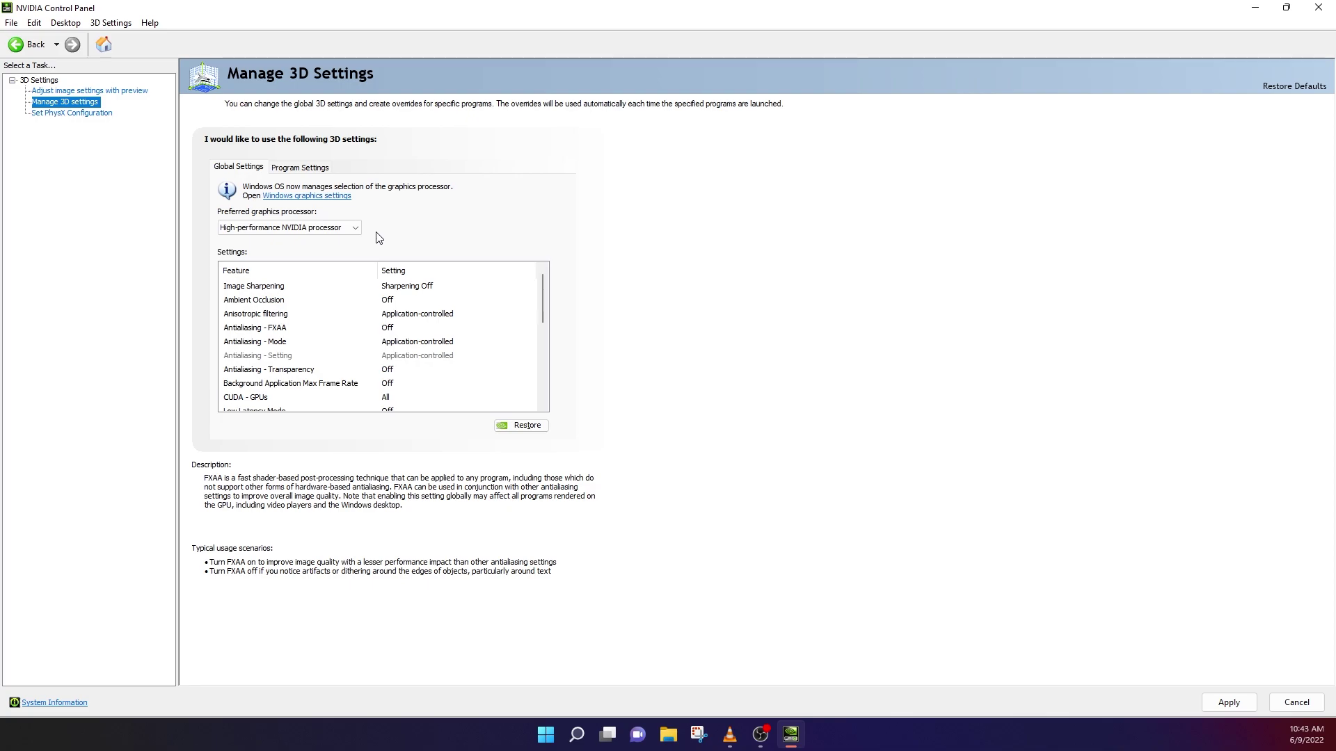
{"action": "left_click", "coordinate": [240, 228]}
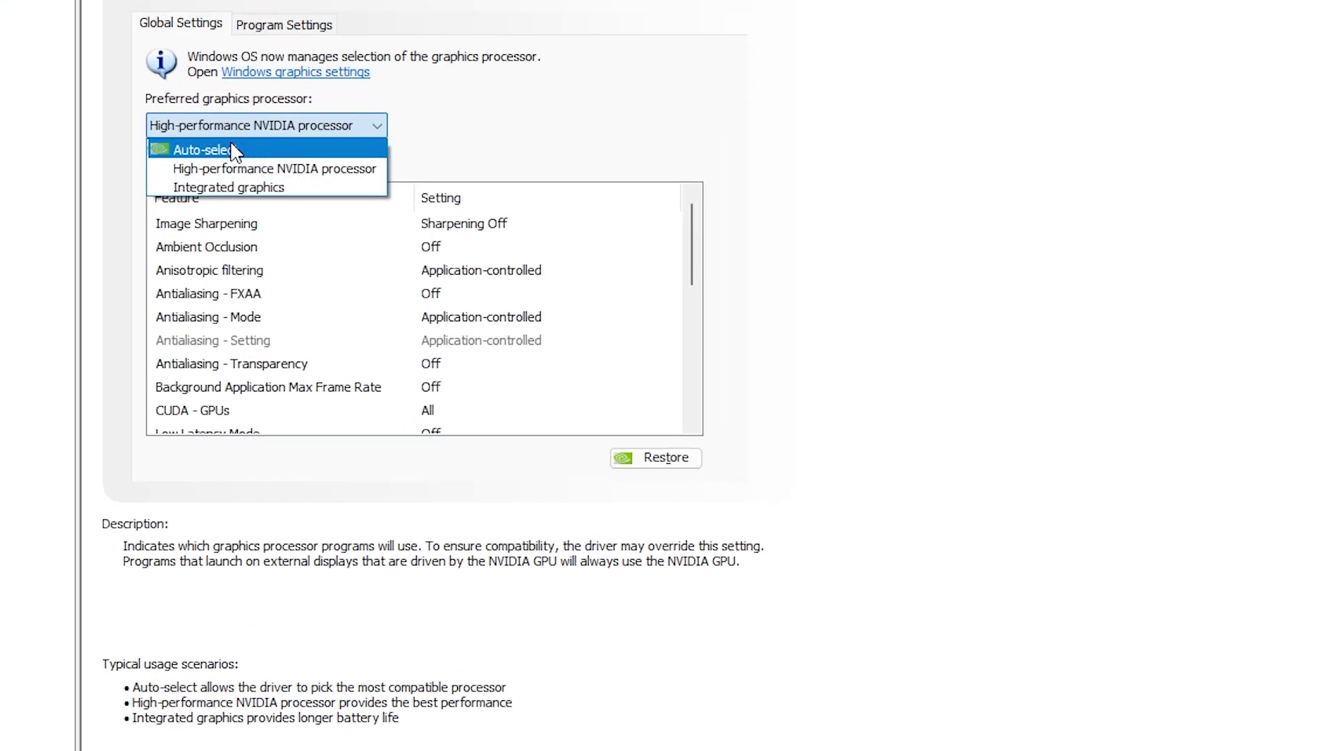
Step: Set the preferred graphics processor to High-performance NVIDIA processor
{"action": "left_click", "coordinate": [230, 151]}
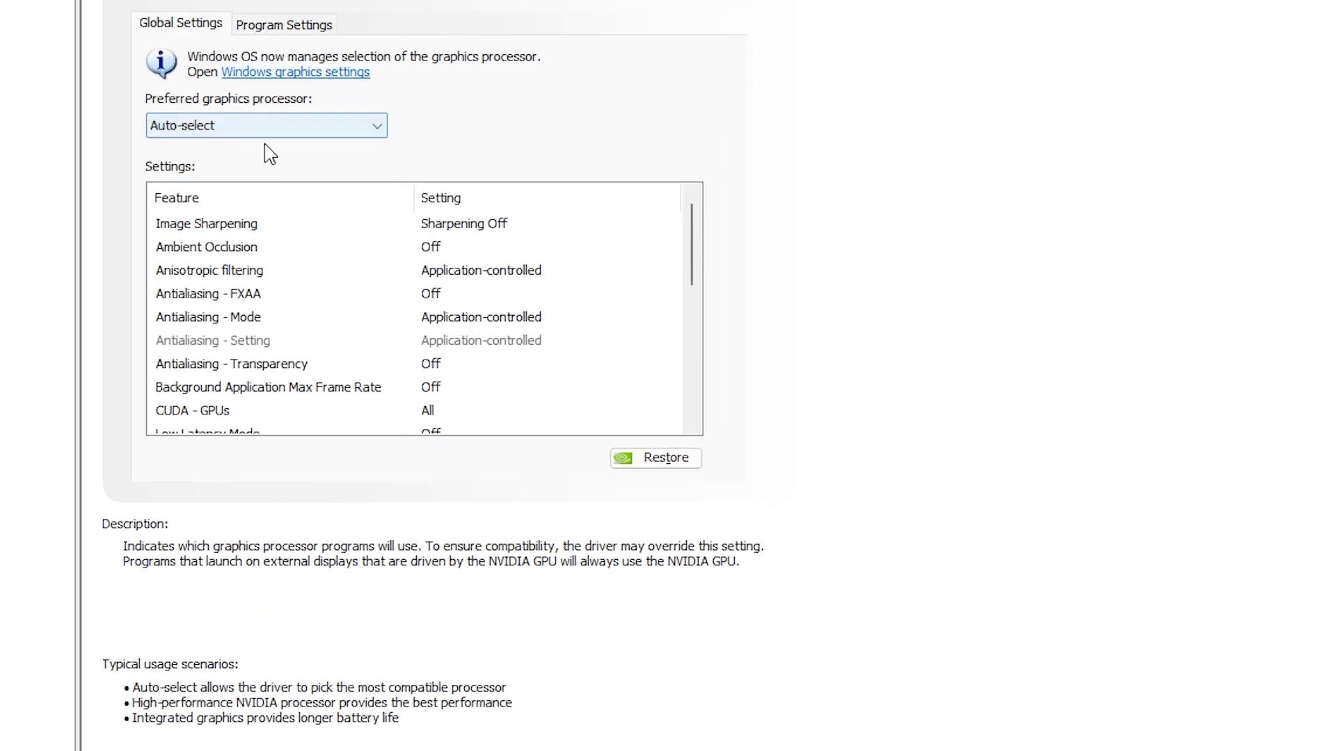
{"action": "left_click", "coordinate": [252, 129]}
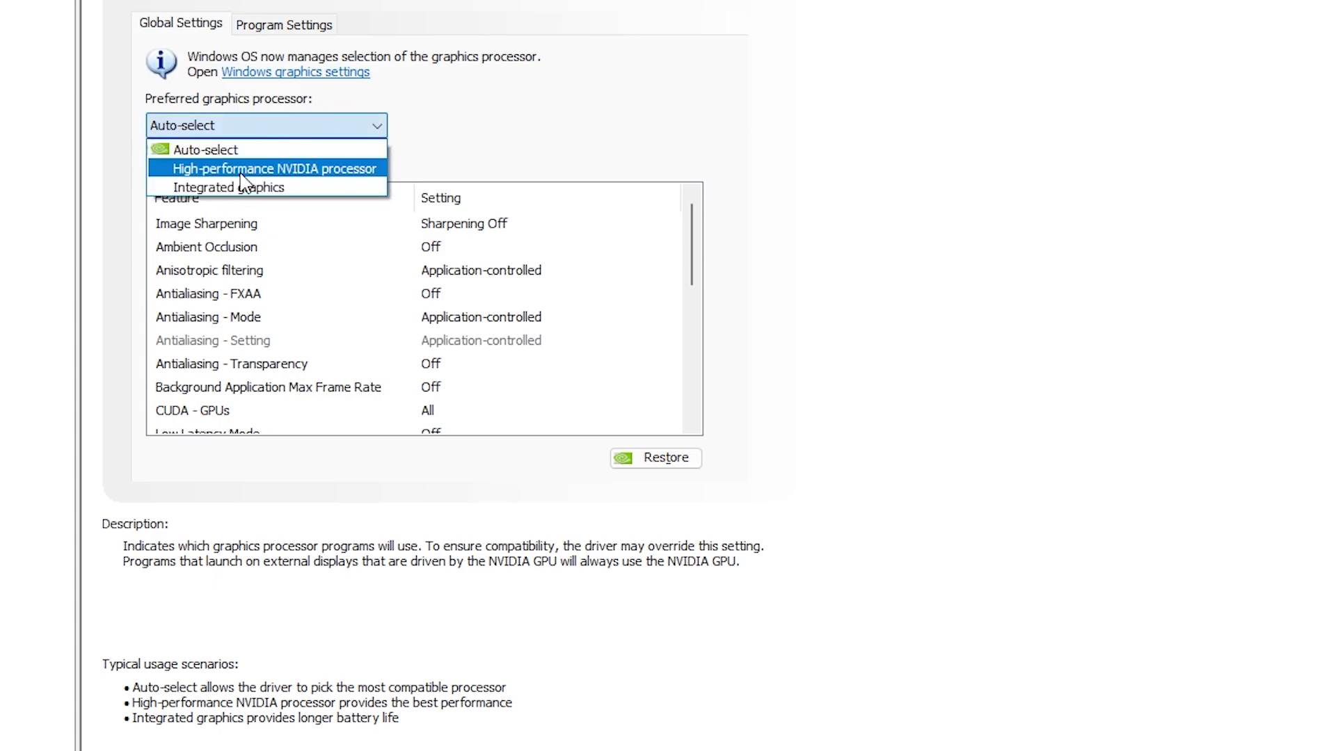
{"action": "left_click", "coordinate": [240, 171]}
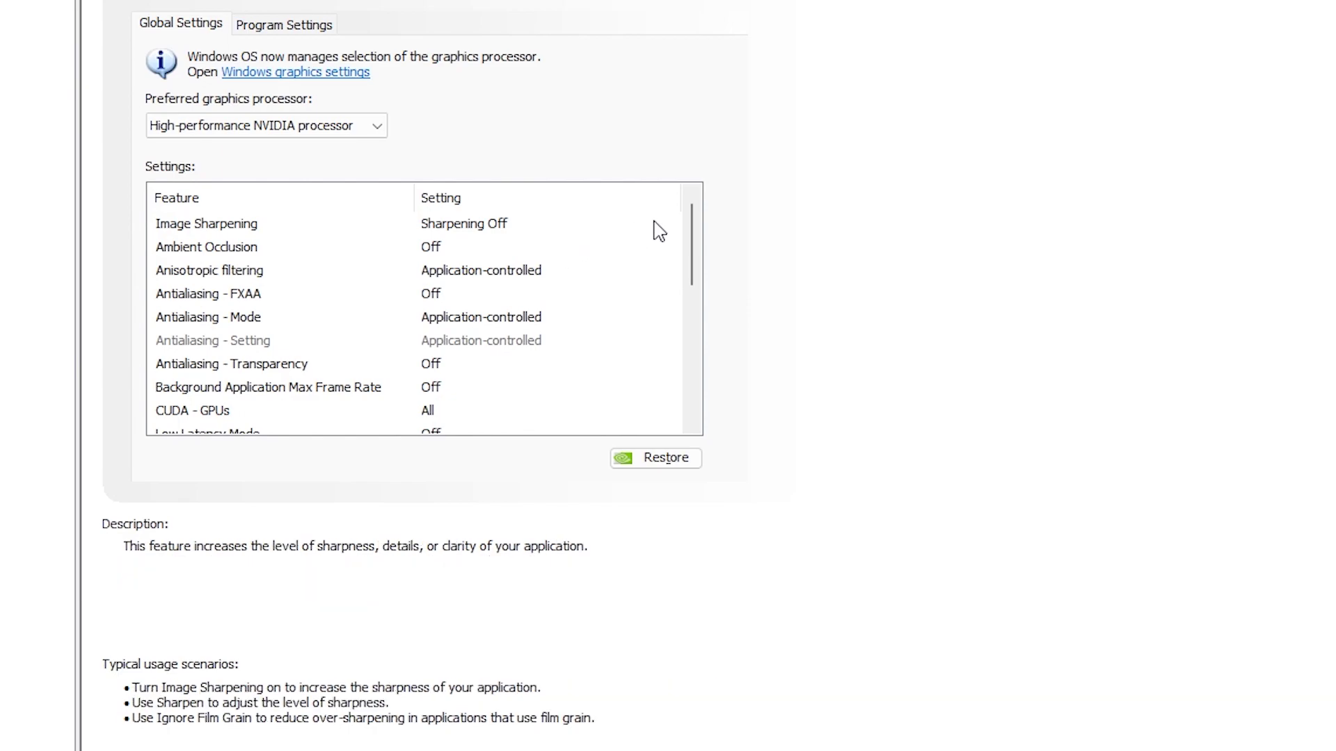
Step: Bring up the Image Sharpening setting's options for editing
{"action": "left_click", "coordinate": [229, 228]}
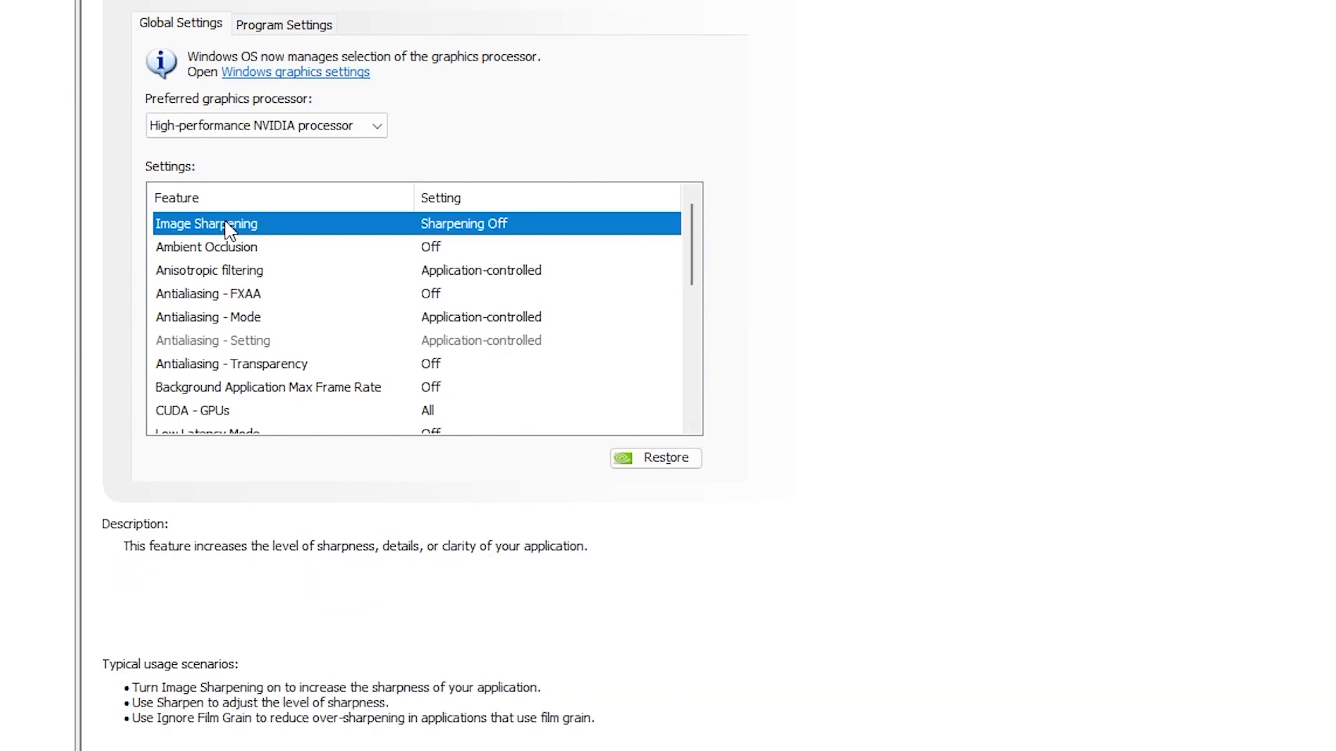
{"action": "left_click", "coordinate": [228, 229]}
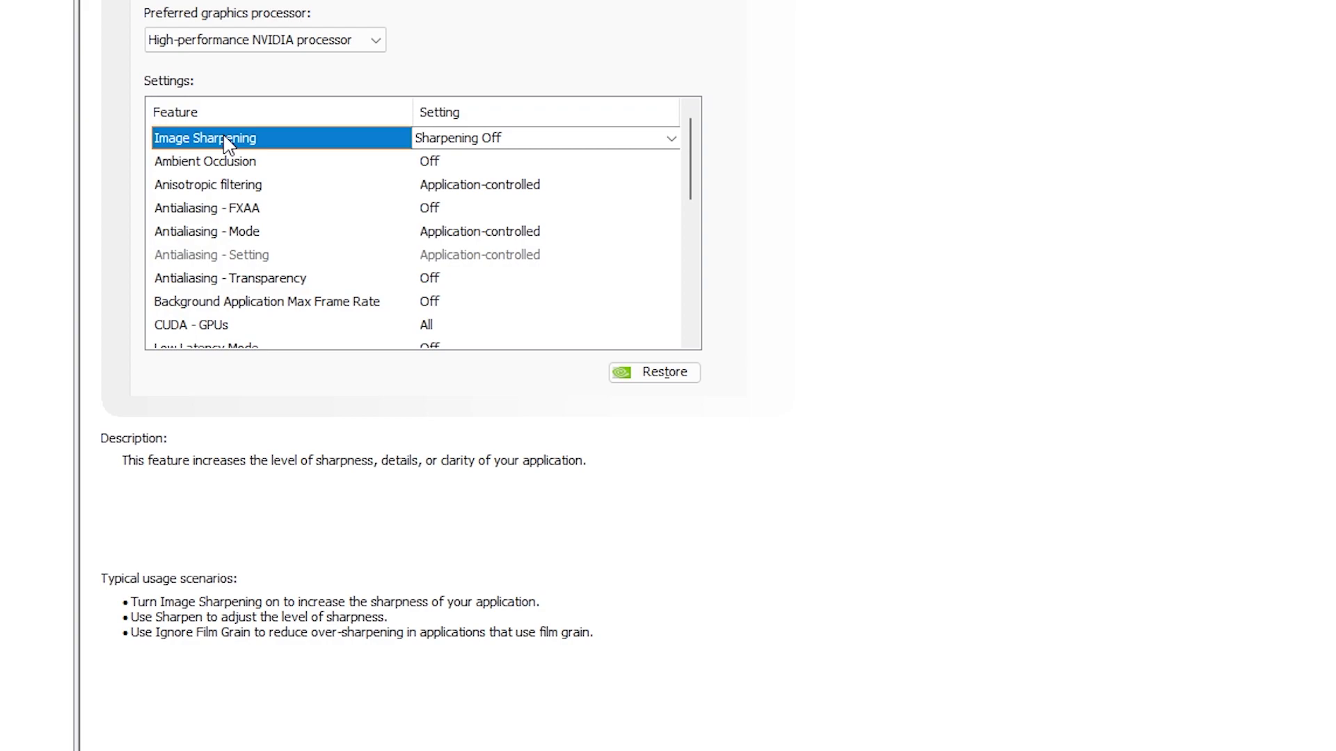
{"action": "left_click", "coordinate": [227, 143]}
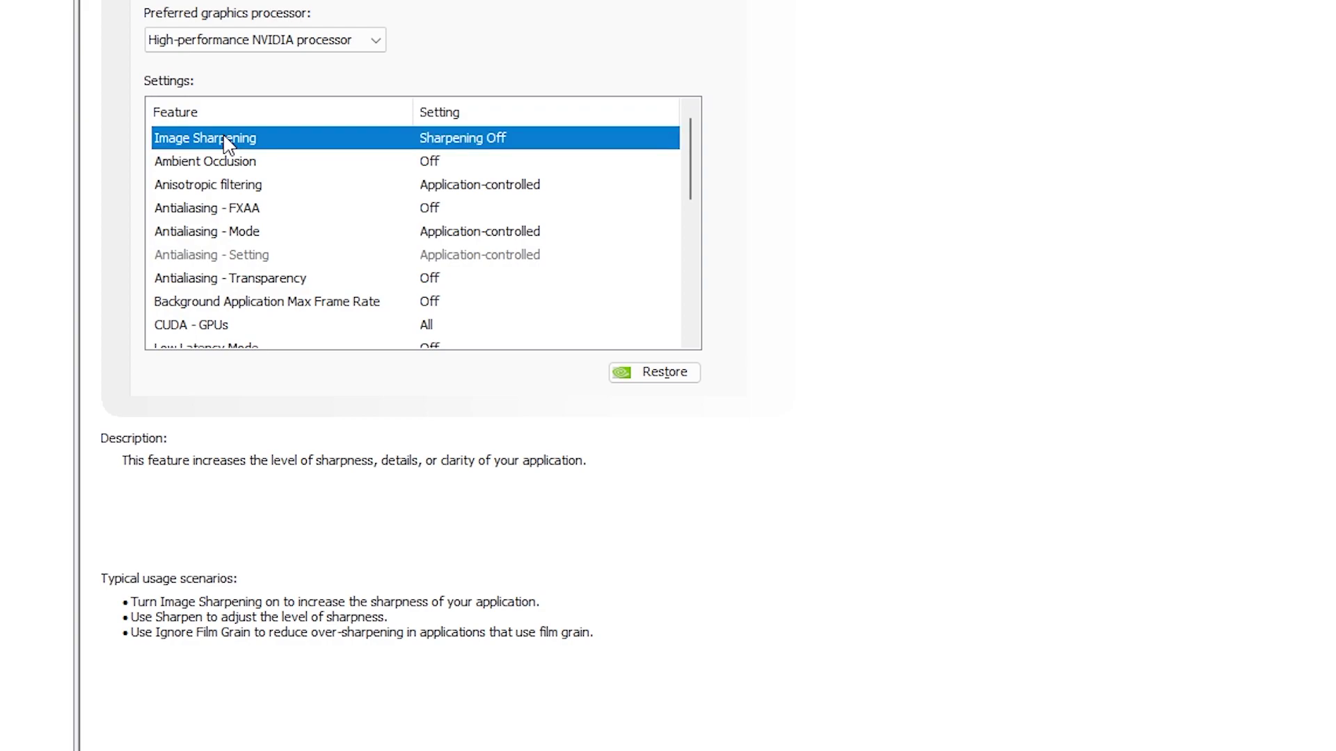
{"action": "left_click", "coordinate": [227, 142]}
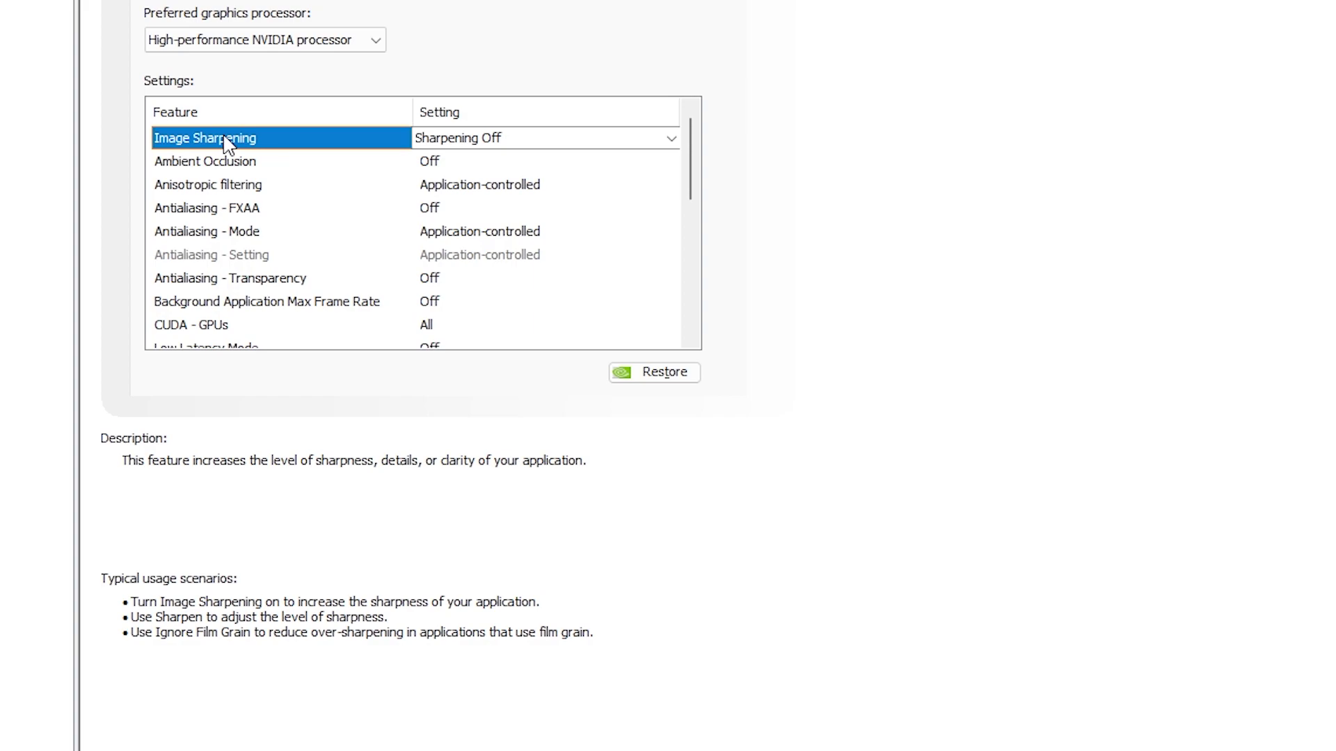
{"action": "left_click", "coordinate": [426, 143]}
Step: Set Image Sharpening to Off after briefly applying Sharpen 0.50
{"action": "left_click", "coordinate": [456, 226]}
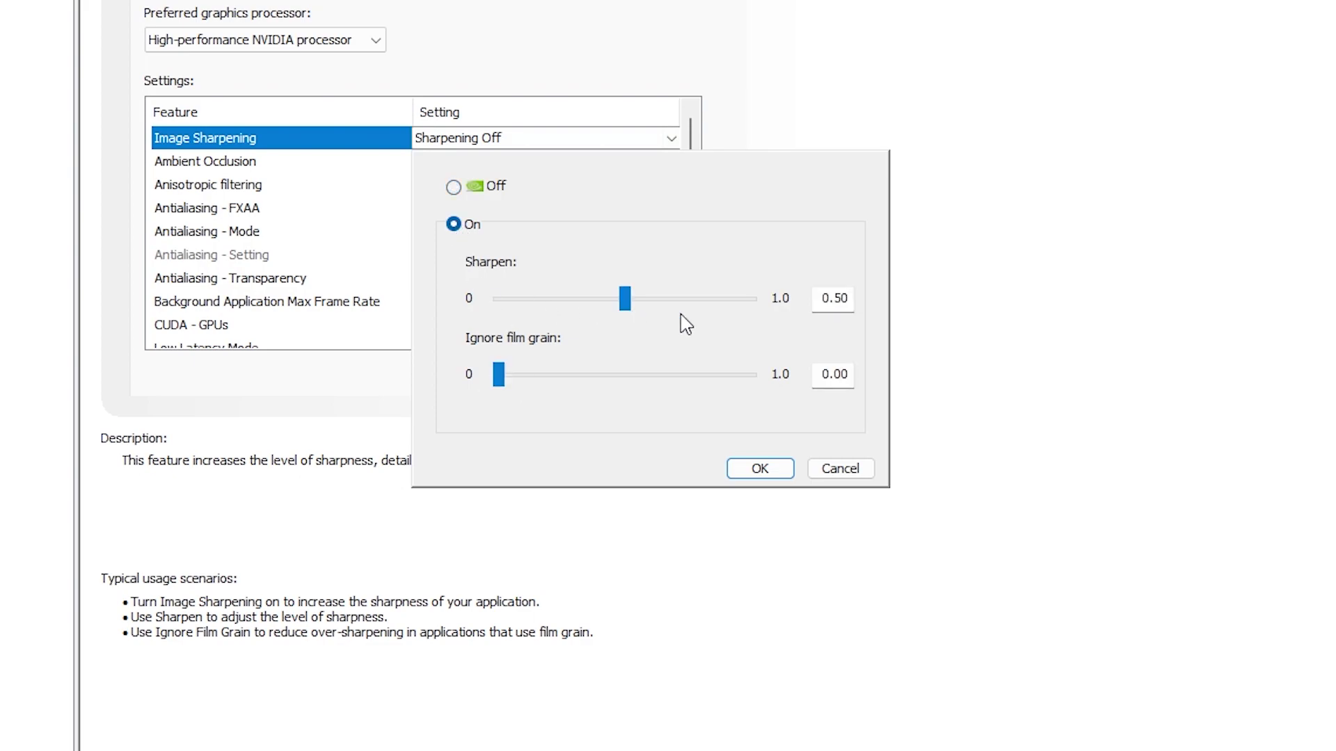
{"action": "left_click", "coordinate": [762, 469]}
{"action": "left_click", "coordinate": [431, 147]}
{"action": "left_click", "coordinate": [454, 186]}
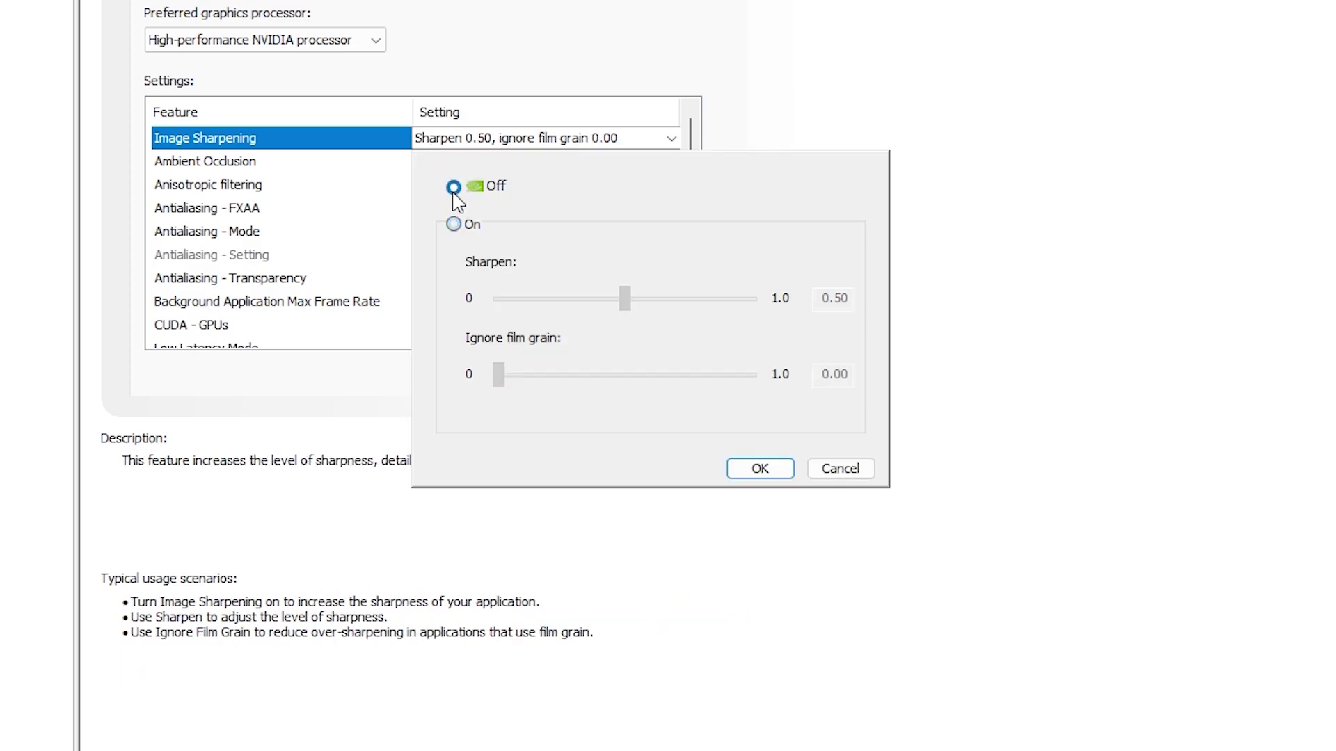
{"action": "left_click", "coordinate": [785, 471]}
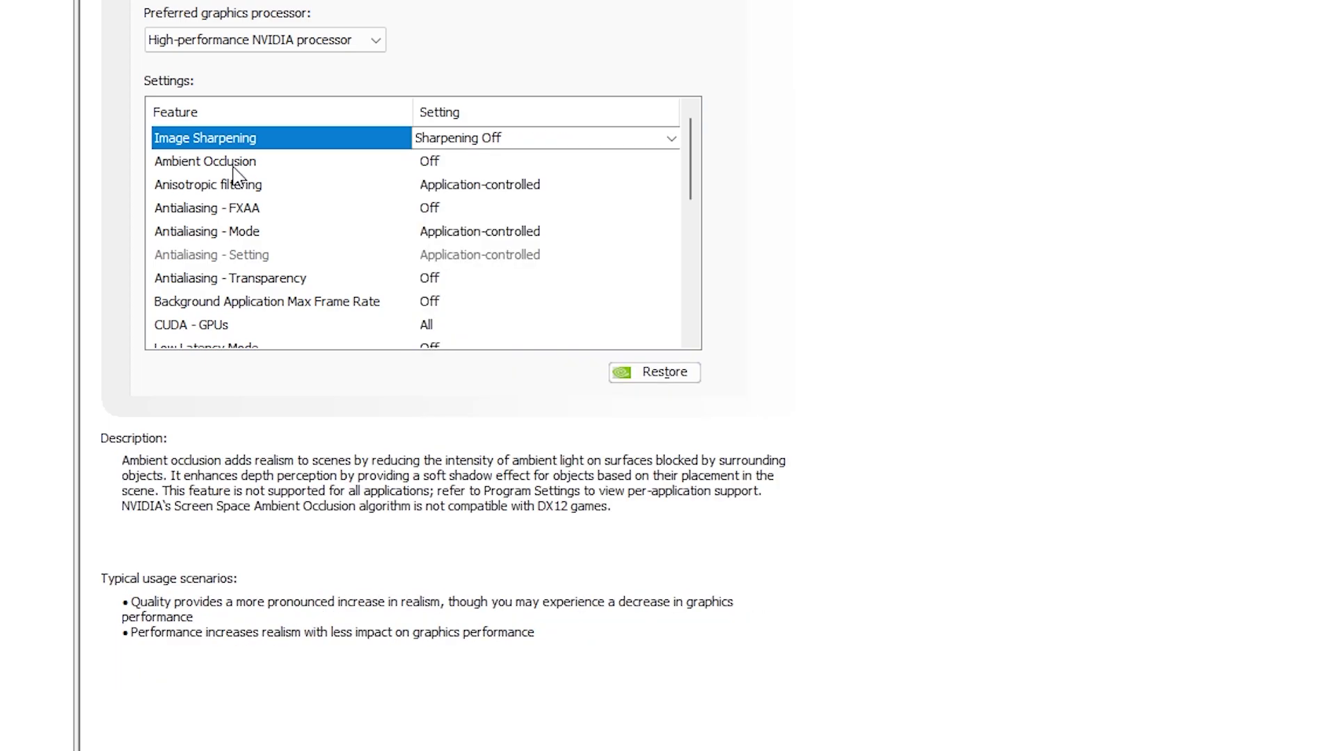
Step: Set Anisotropic filtering to Application-controlled
{"action": "left_click", "coordinate": [319, 170]}
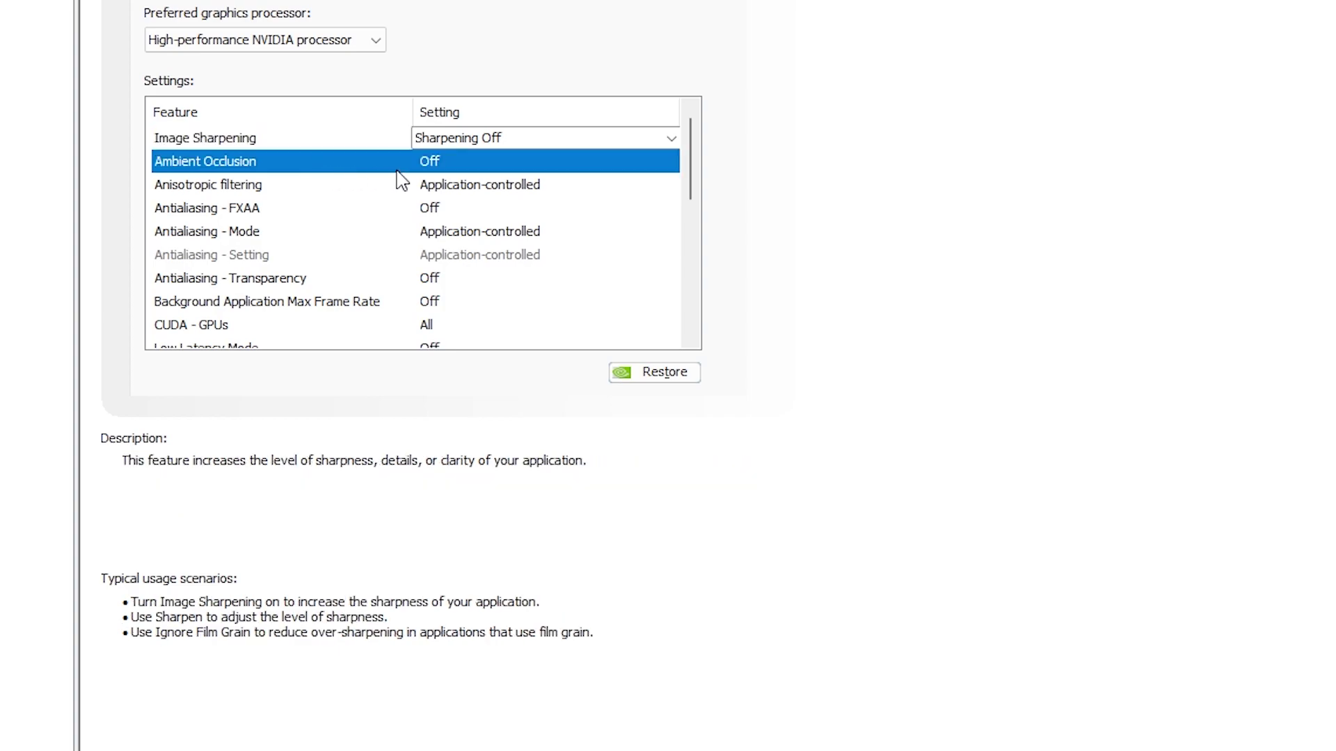
{"action": "left_click", "coordinate": [434, 167]}
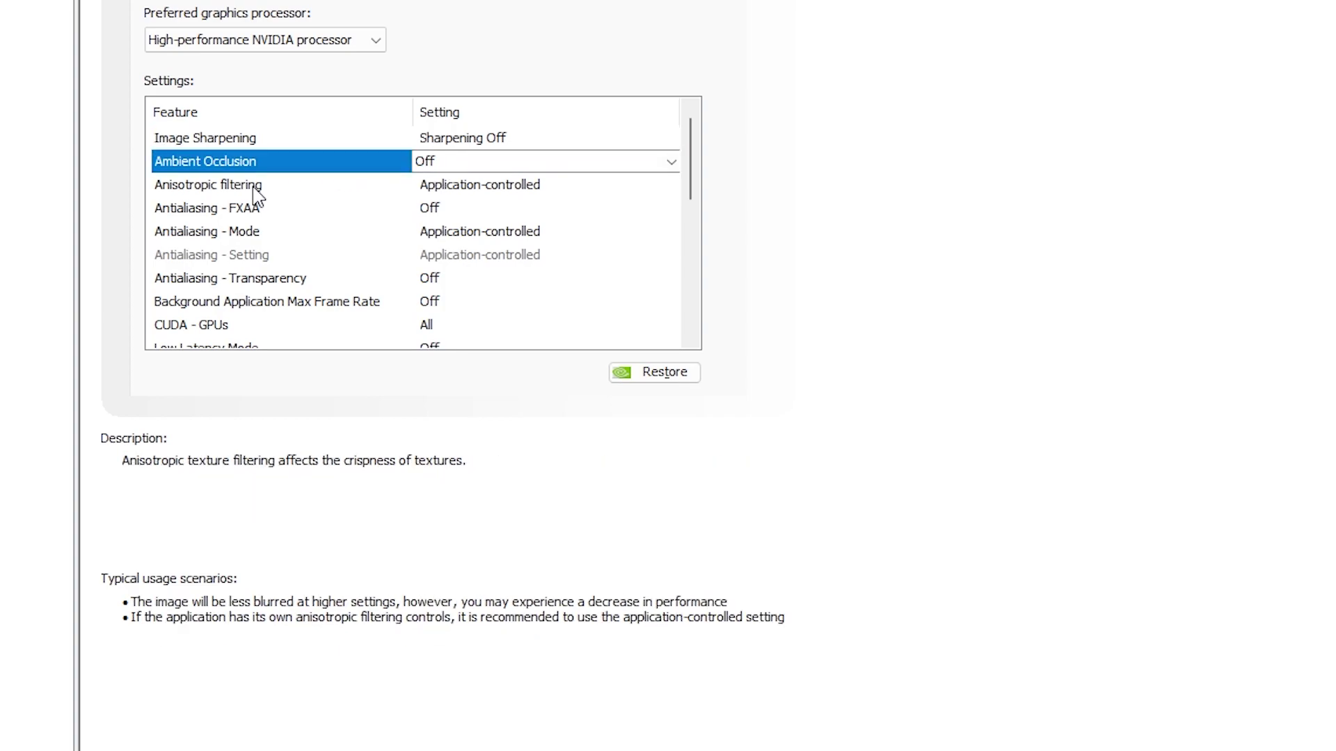
{"action": "left_click", "coordinate": [632, 188]}
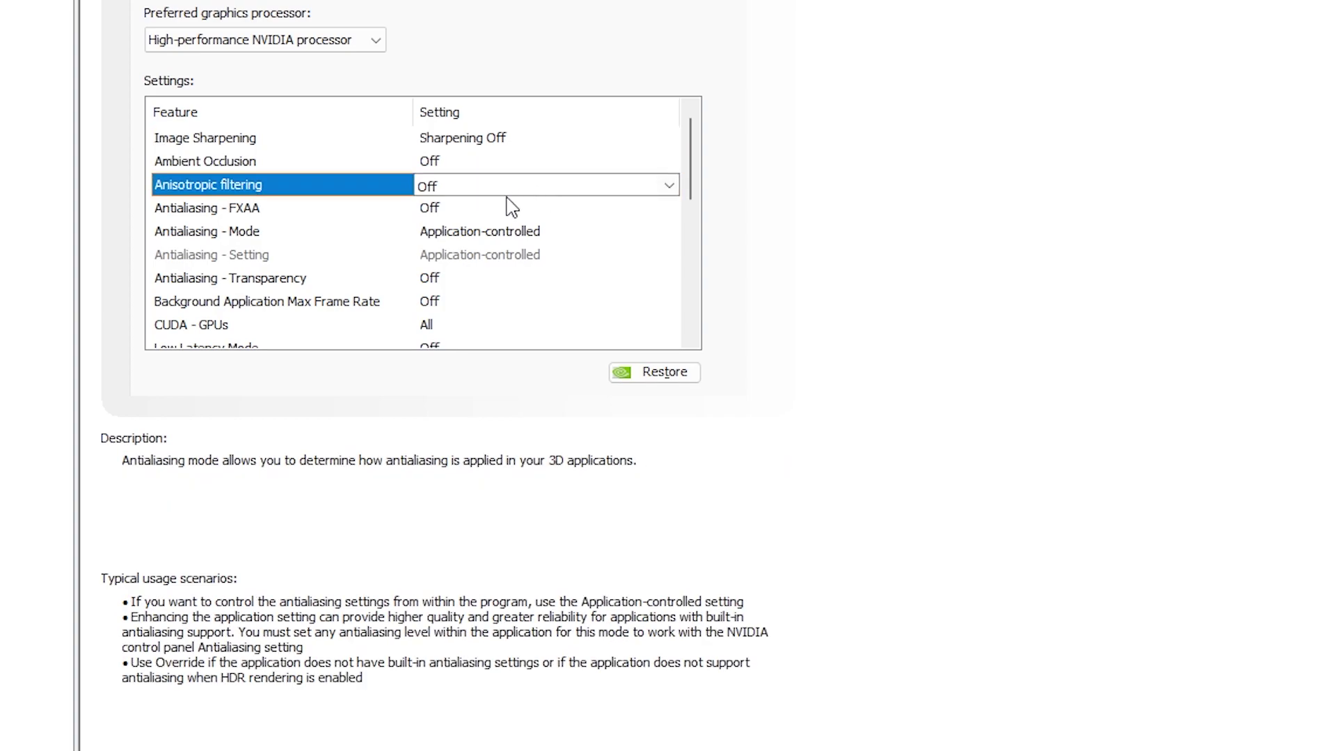
{"action": "left_click", "coordinate": [471, 190]}
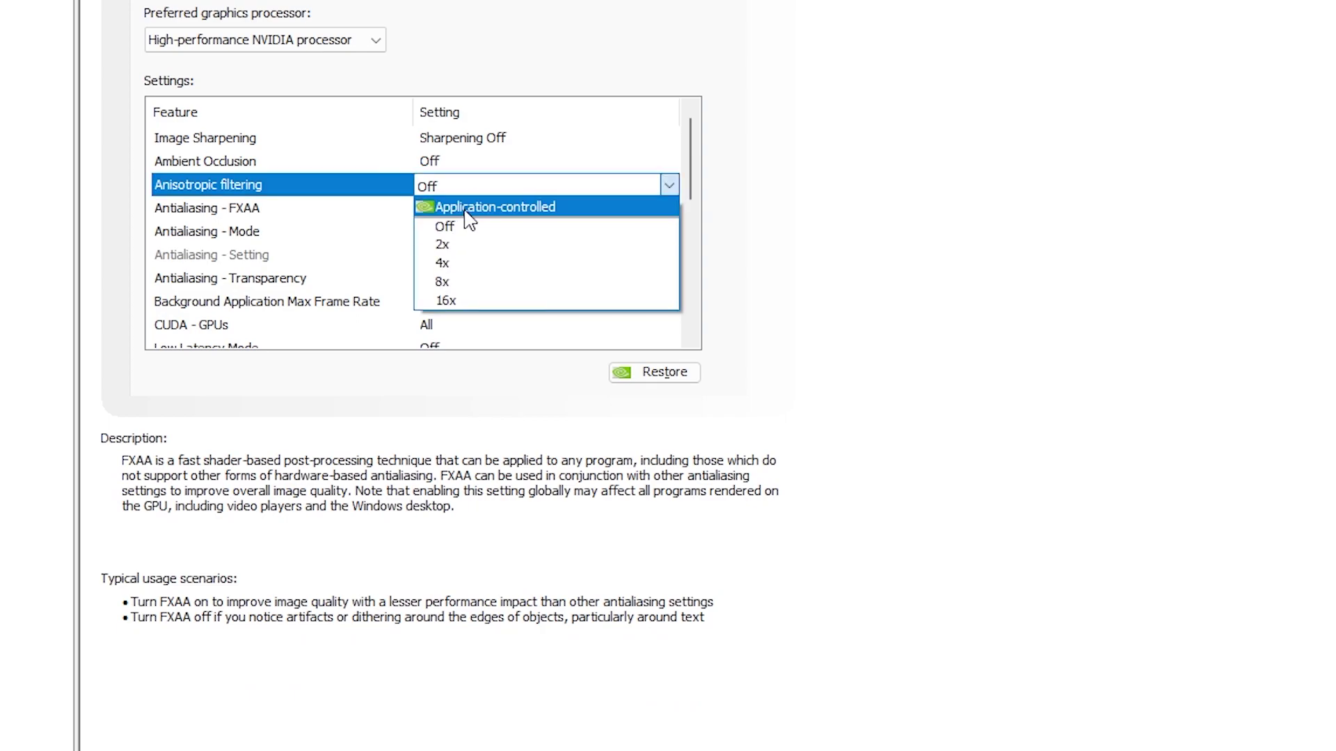
{"action": "left_click", "coordinate": [480, 206]}
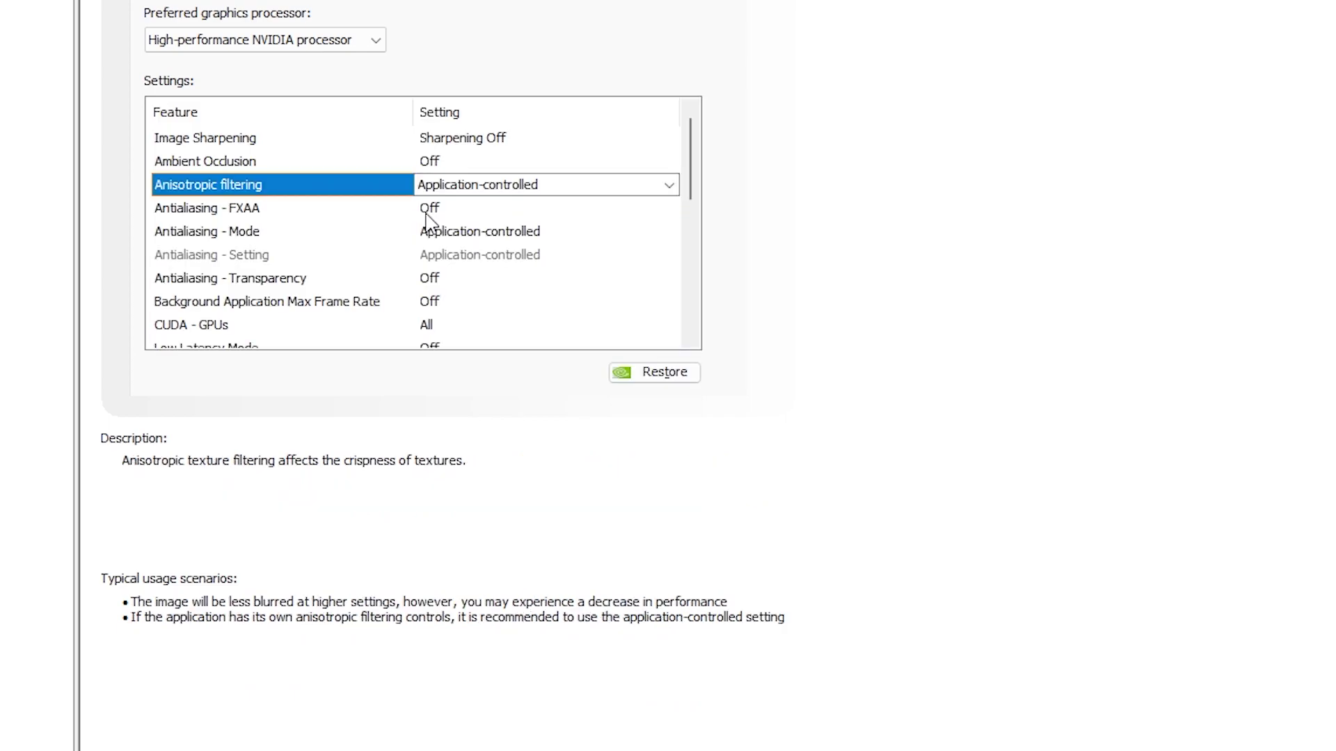
Step: Review the Antialiasing FXAA, Mode and Transparency rows without changing them
{"action": "left_click", "coordinate": [194, 211]}
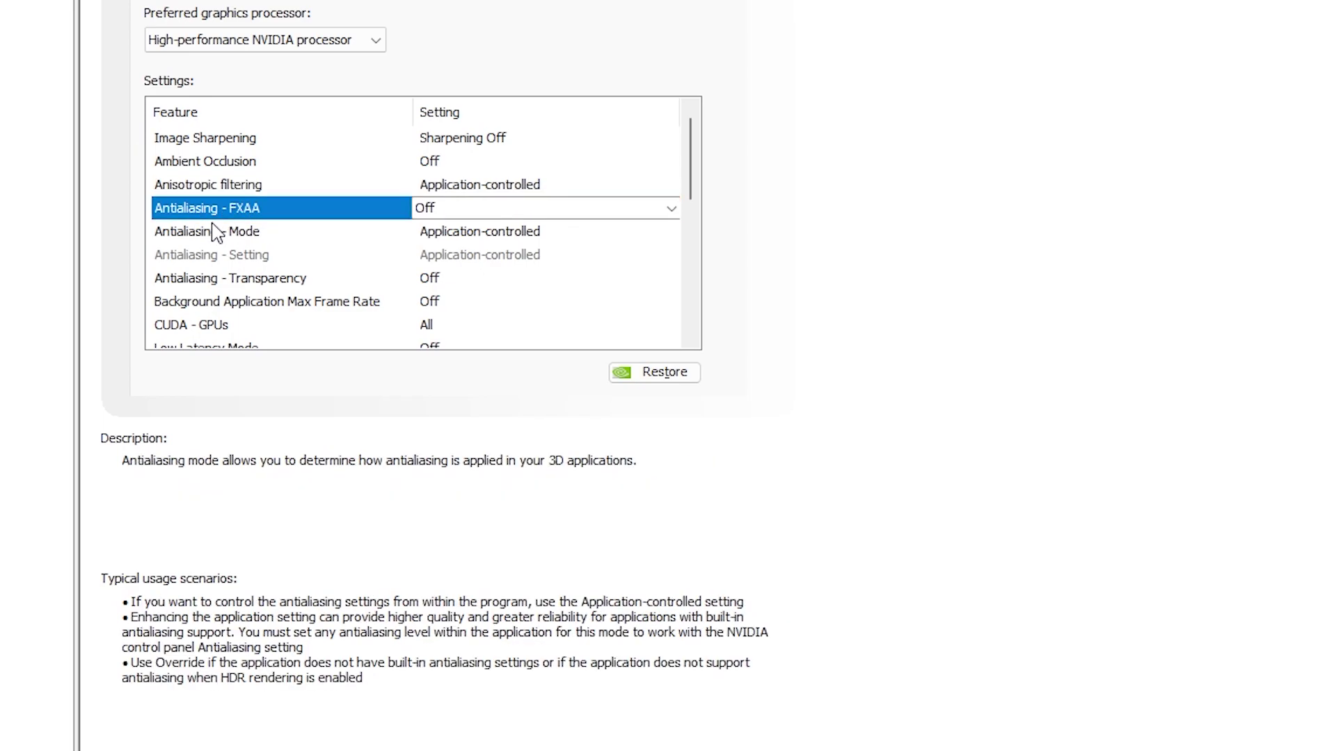
{"action": "left_click", "coordinate": [216, 231]}
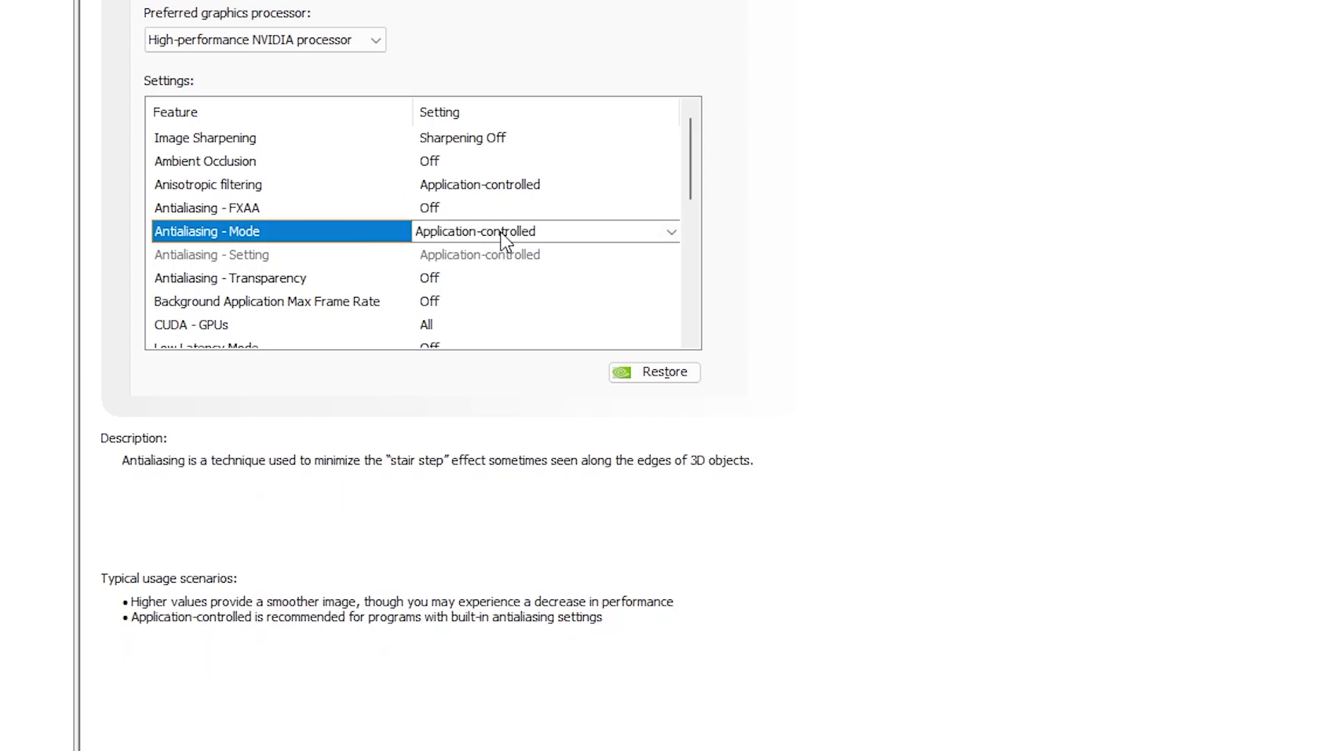
{"action": "mouse_move", "coordinate": [492, 286]}
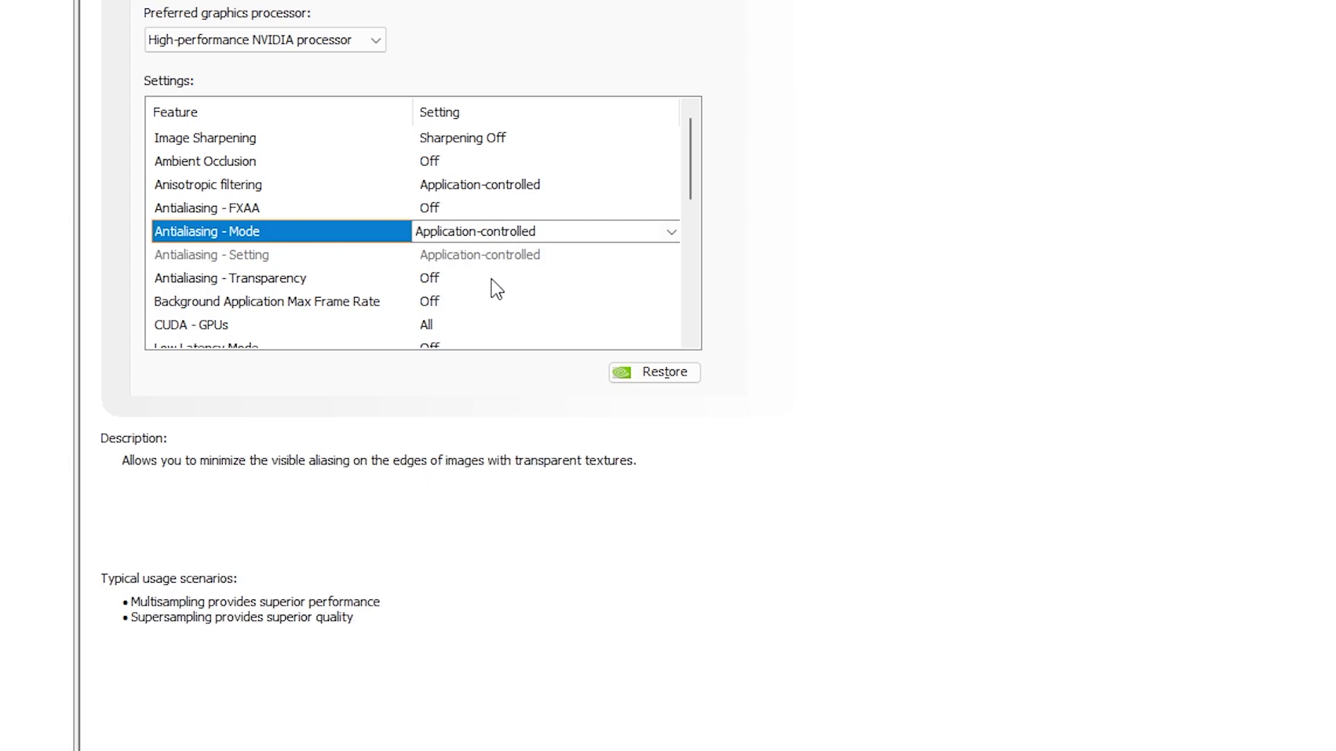
{"action": "scroll", "coordinate": [473, 297], "scroll_direction": "down", "scroll_amount": 1}
{"action": "scroll", "coordinate": [472, 296], "scroll_direction": "up", "scroll_amount": 1}
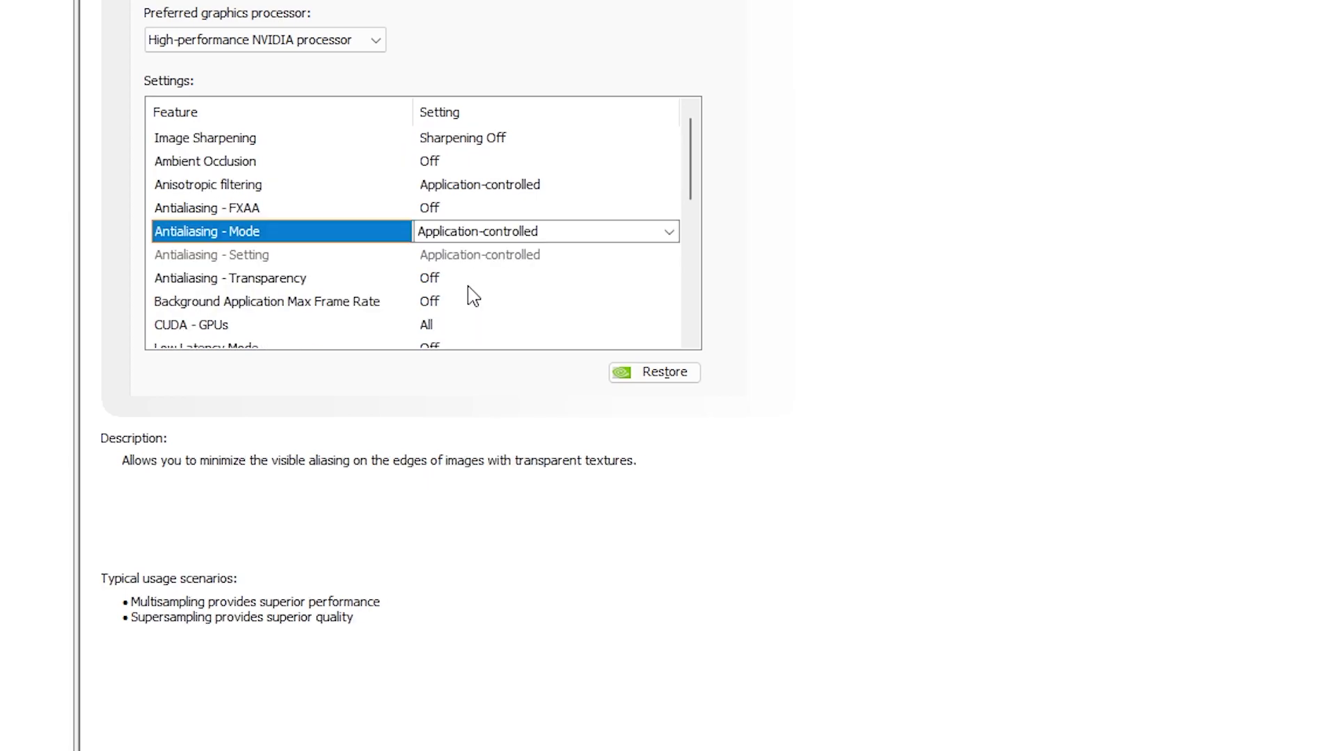
{"action": "left_click", "coordinate": [427, 284]}
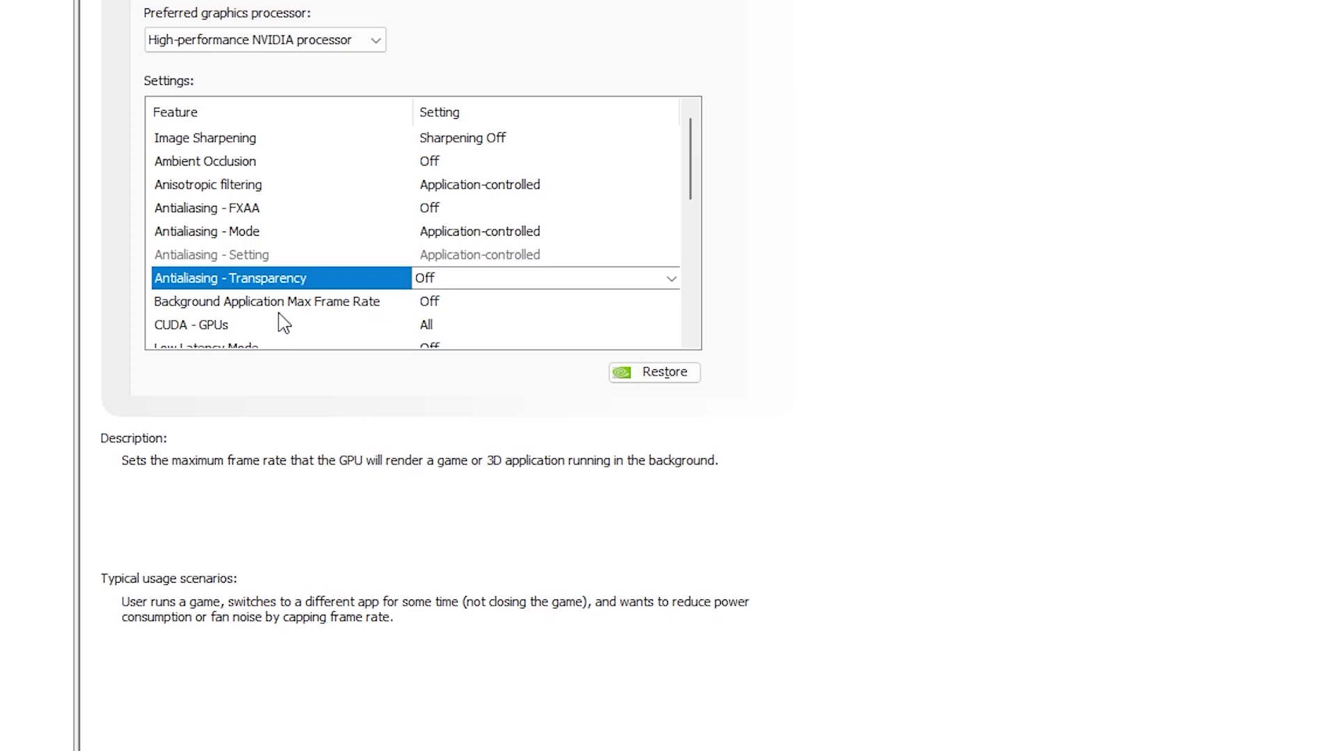
{"action": "left_click", "coordinate": [364, 310]}
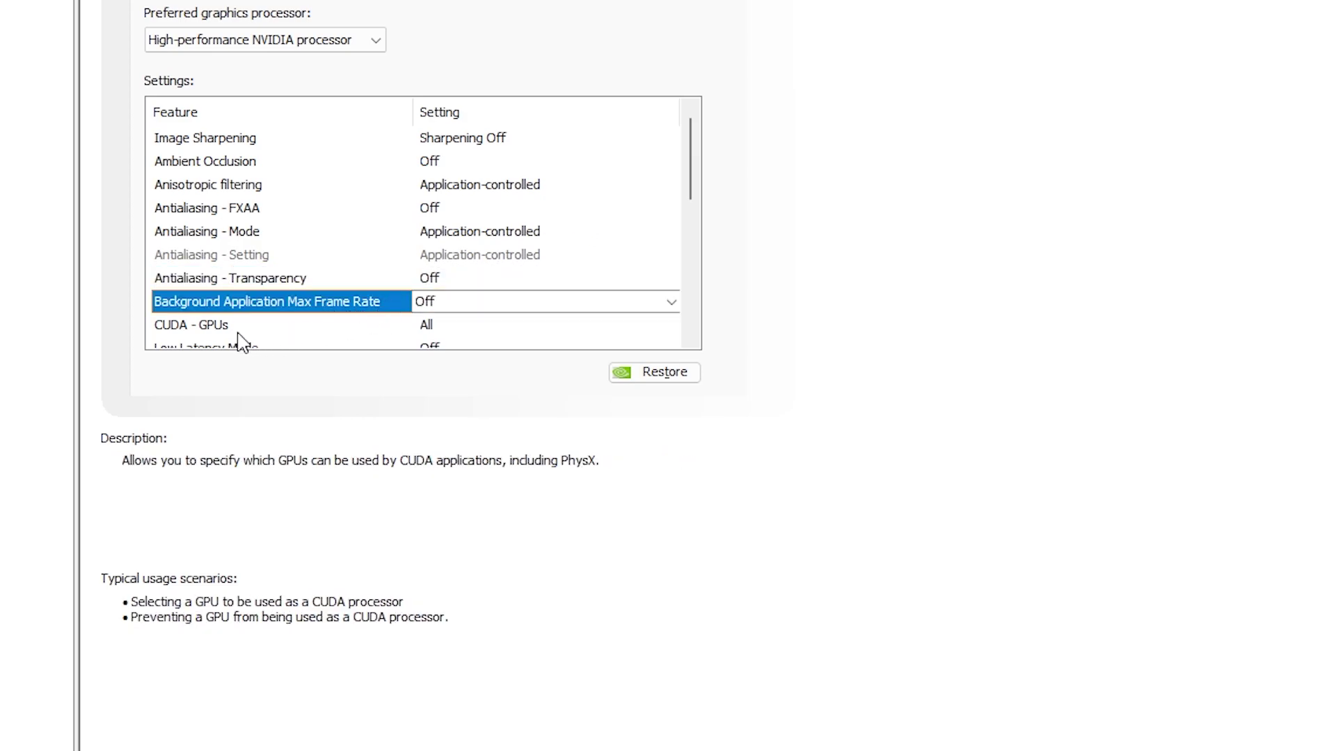
{"action": "left_click", "coordinate": [411, 325]}
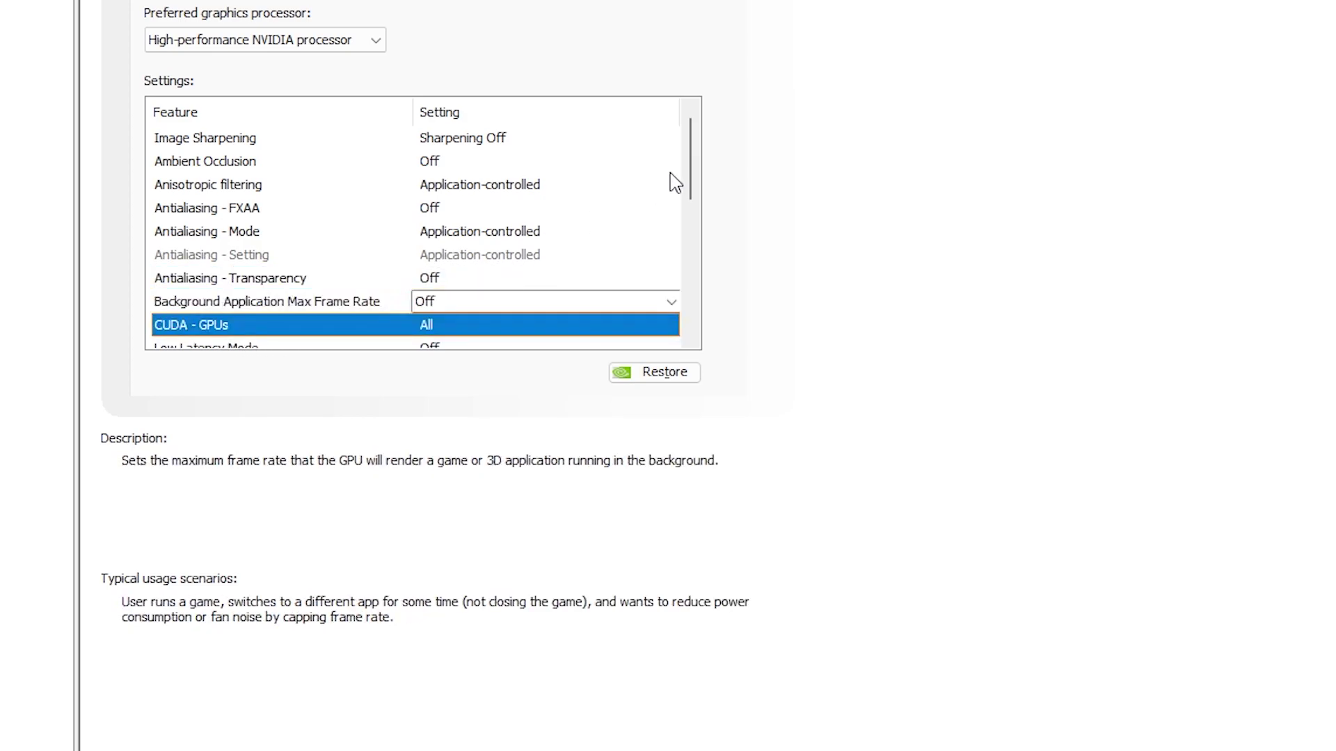
{"action": "scroll", "coordinate": [689, 185], "scroll_direction": "down", "scroll_amount": 2}
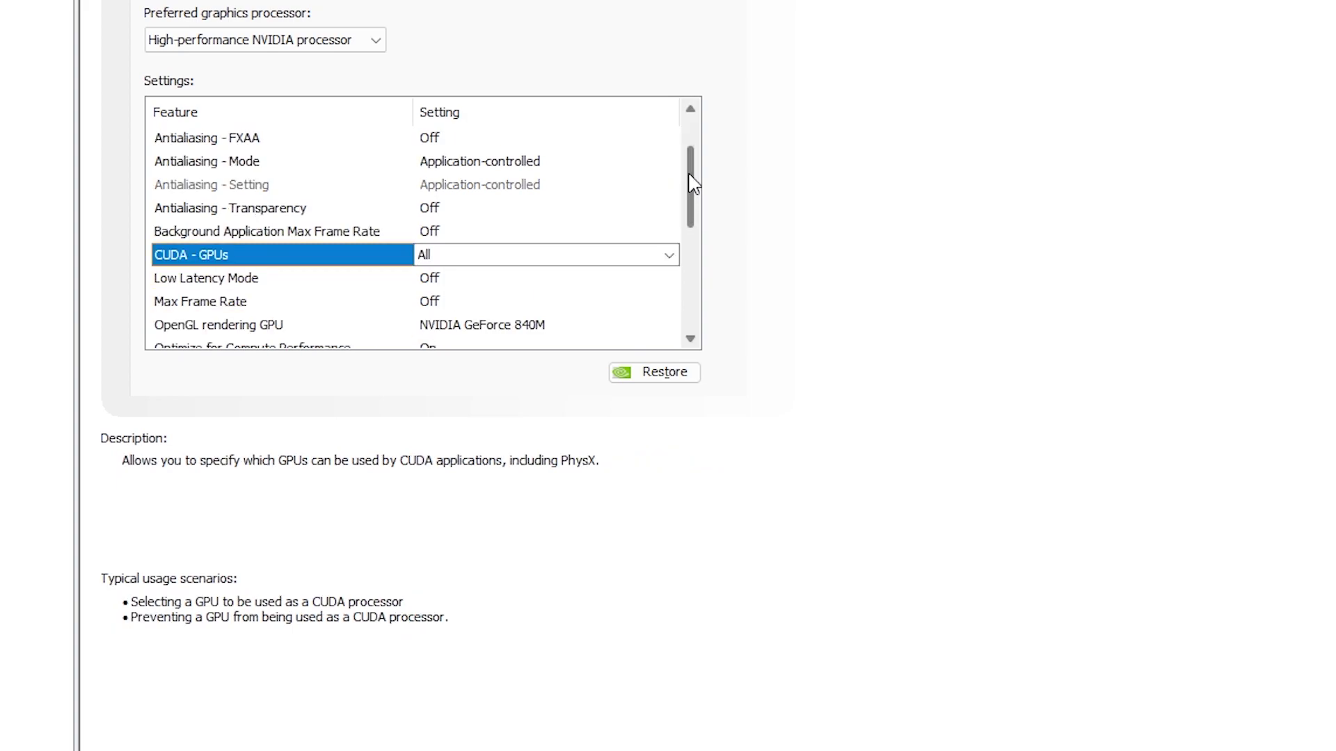
{"action": "left_click", "coordinate": [638, 186]}
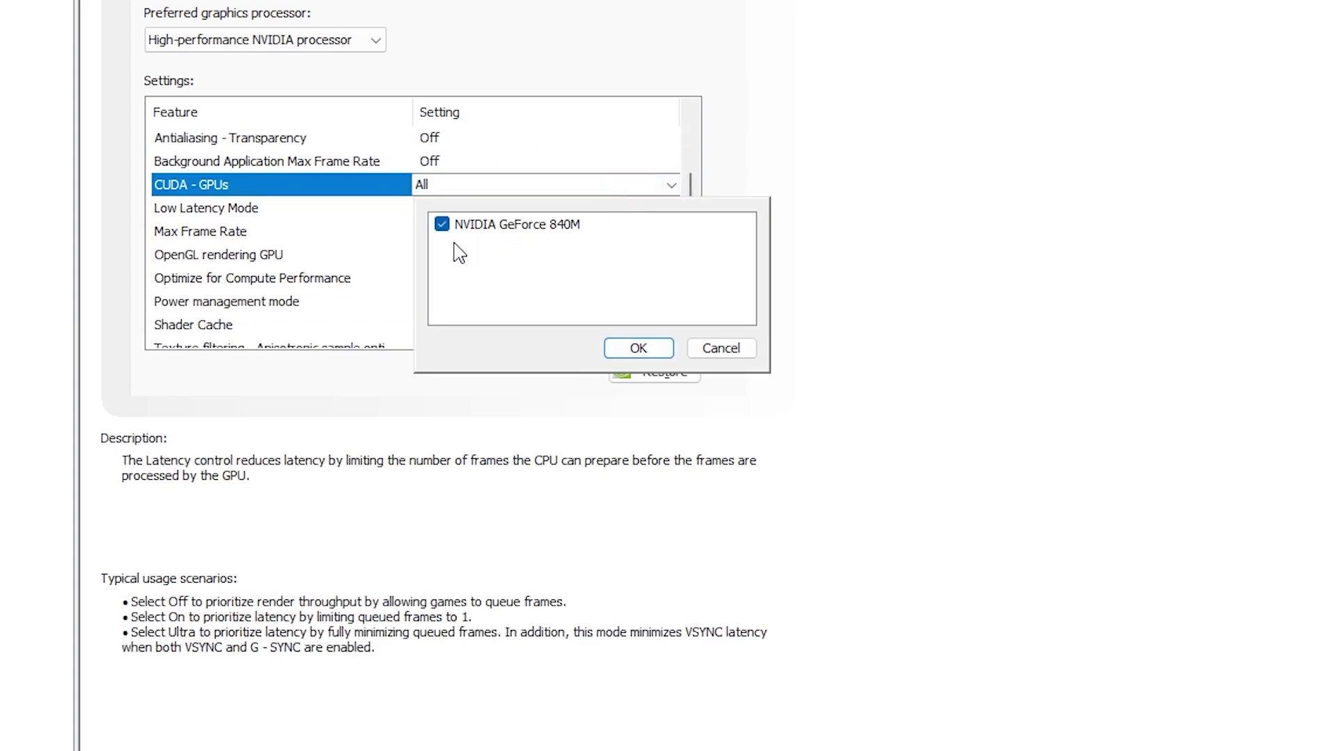
{"action": "left_click", "coordinate": [619, 351]}
{"action": "left_click", "coordinate": [222, 220]}
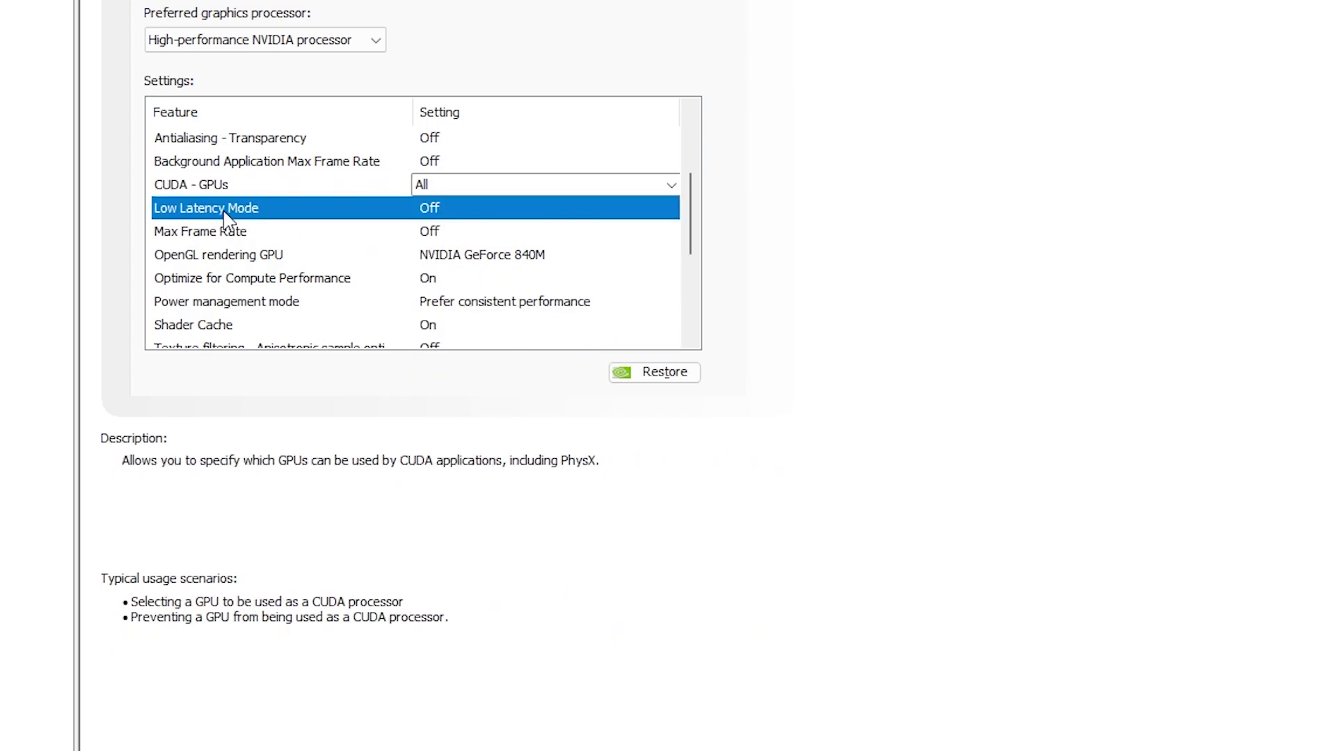
{"action": "left_click", "coordinate": [546, 215]}
{"action": "left_click", "coordinate": [549, 214]}
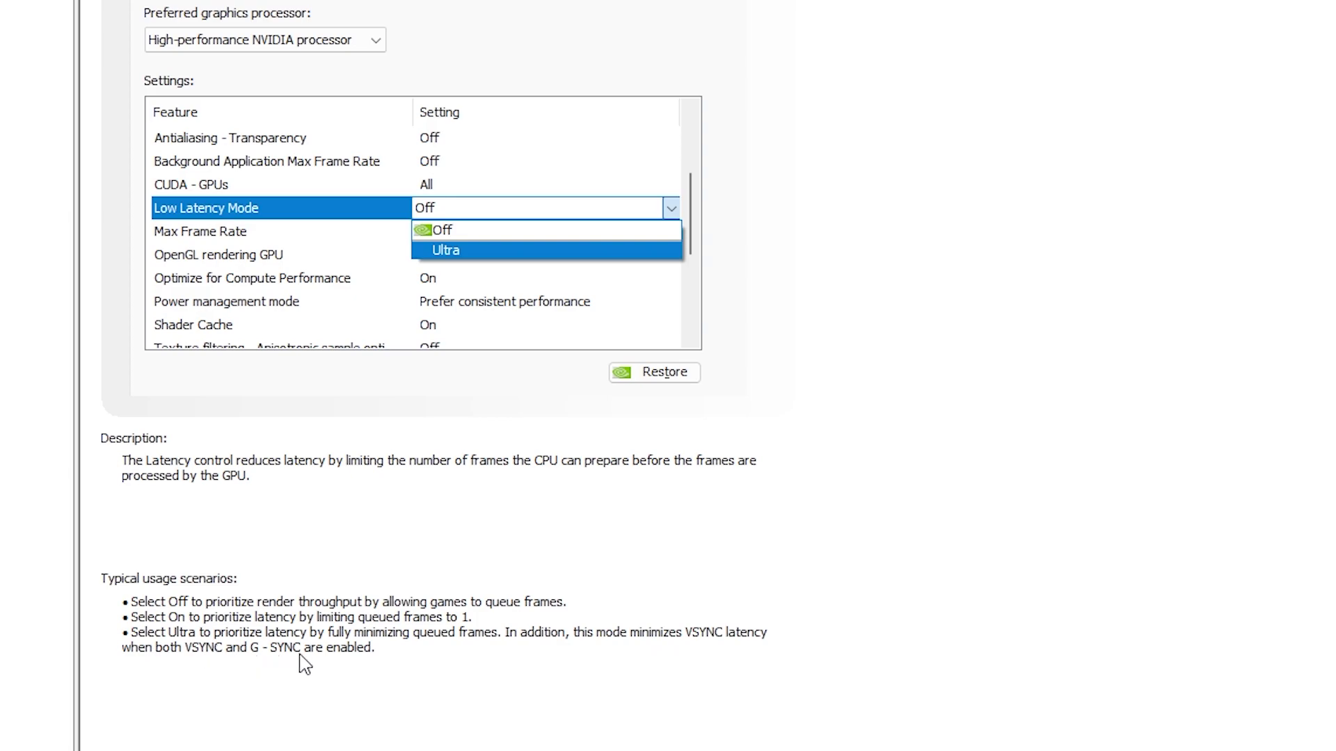
{"action": "left_click", "coordinate": [283, 213]}
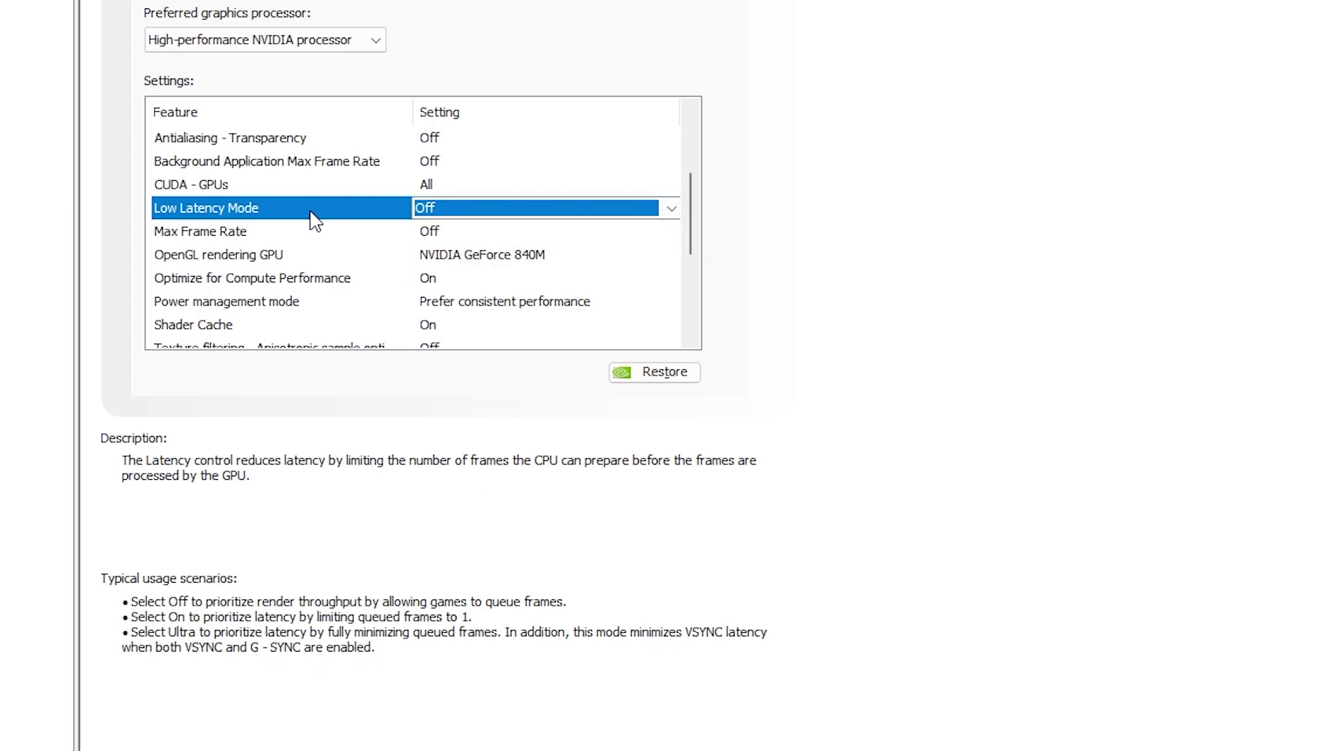
{"action": "left_click", "coordinate": [237, 237]}
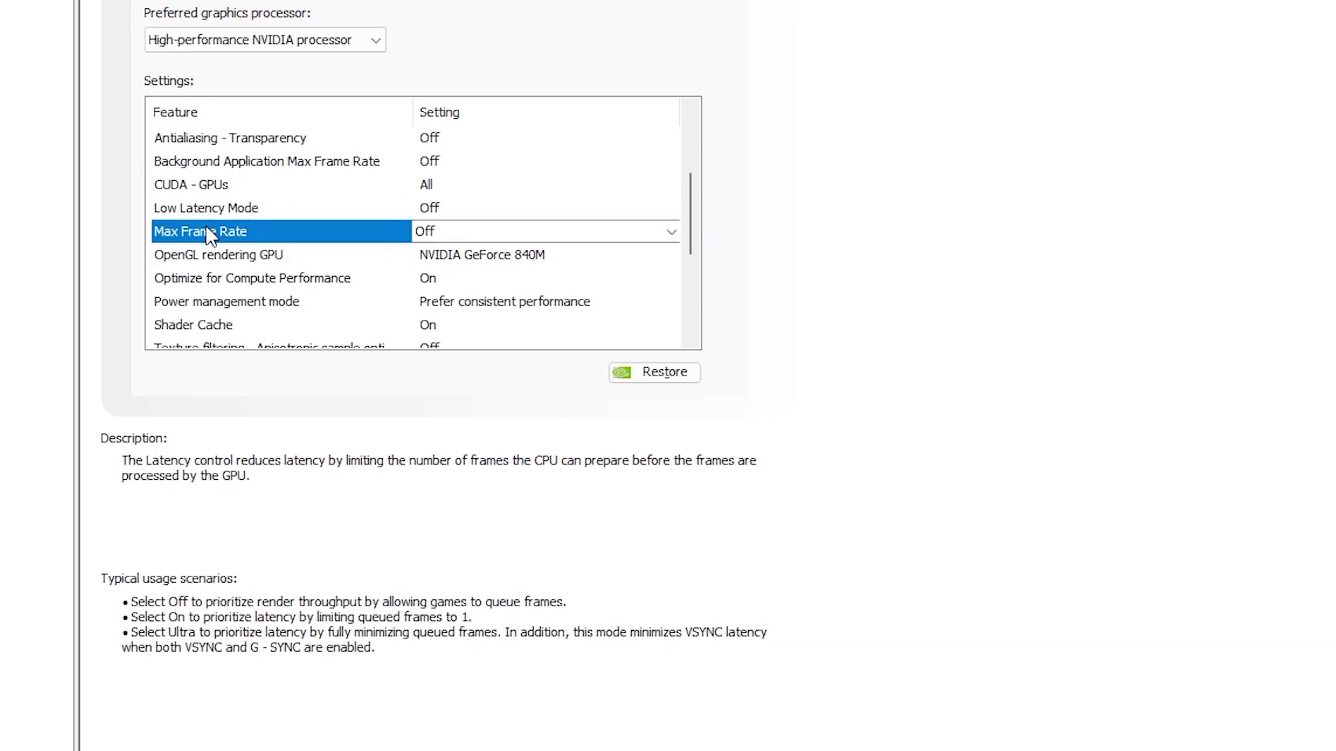
{"action": "key", "text": "Up"}
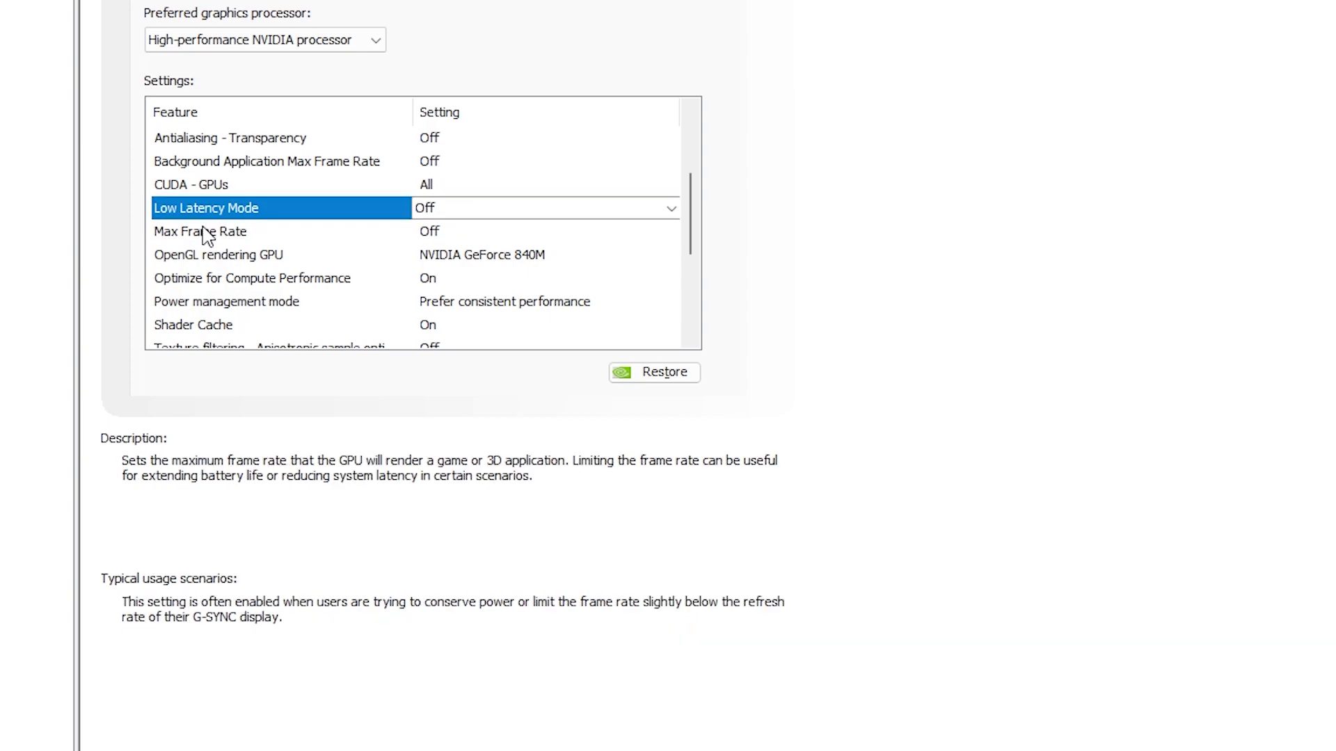
{"action": "left_click", "coordinate": [206, 237]}
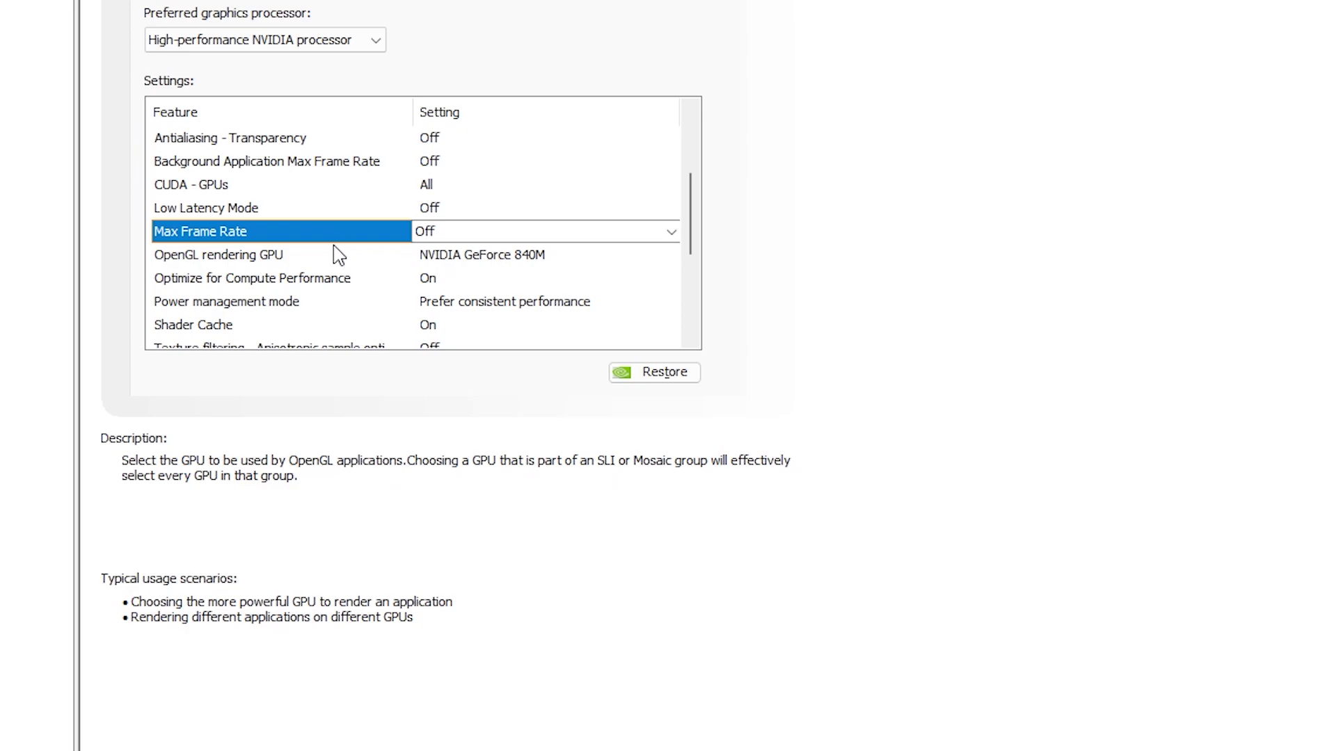
Step: Set OpenGL rendering GPU to NVIDIA GeForce 840M
{"action": "left_click", "coordinate": [300, 259]}
{"action": "left_click", "coordinate": [518, 259]}
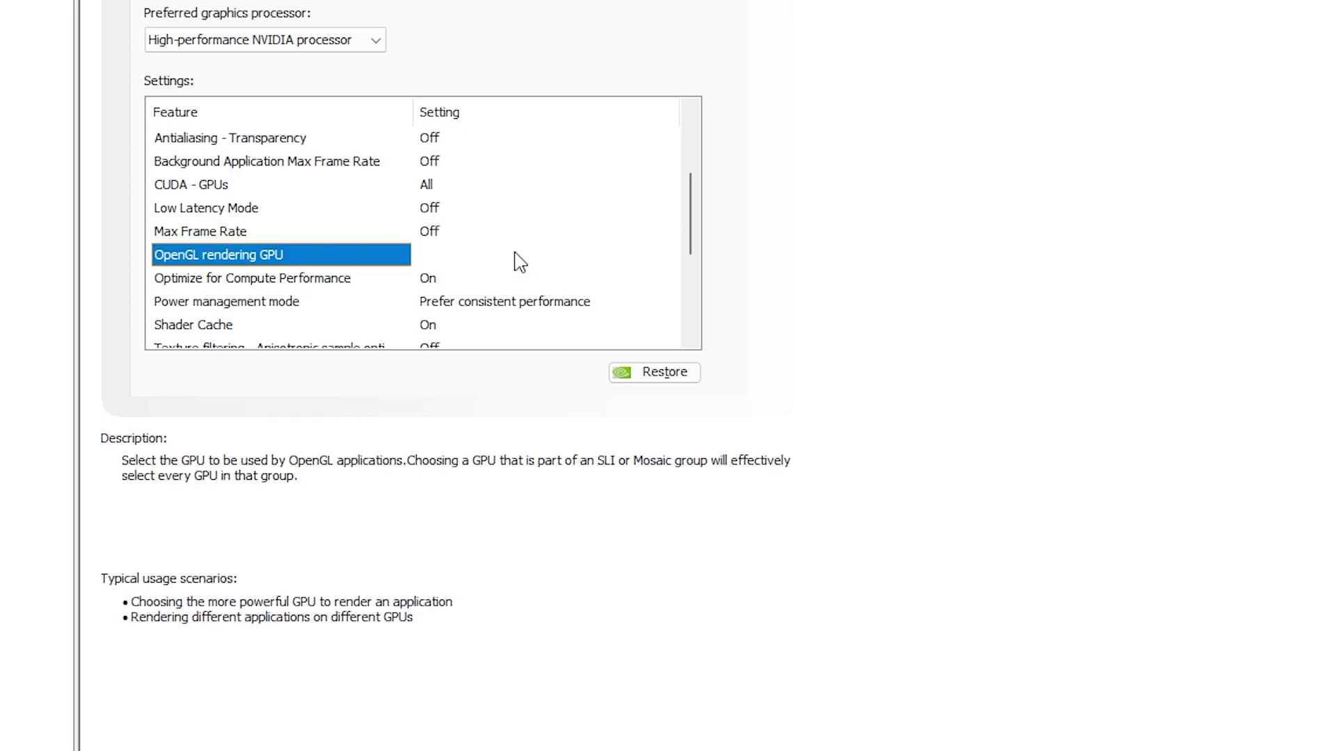
{"action": "left_click", "coordinate": [542, 258]}
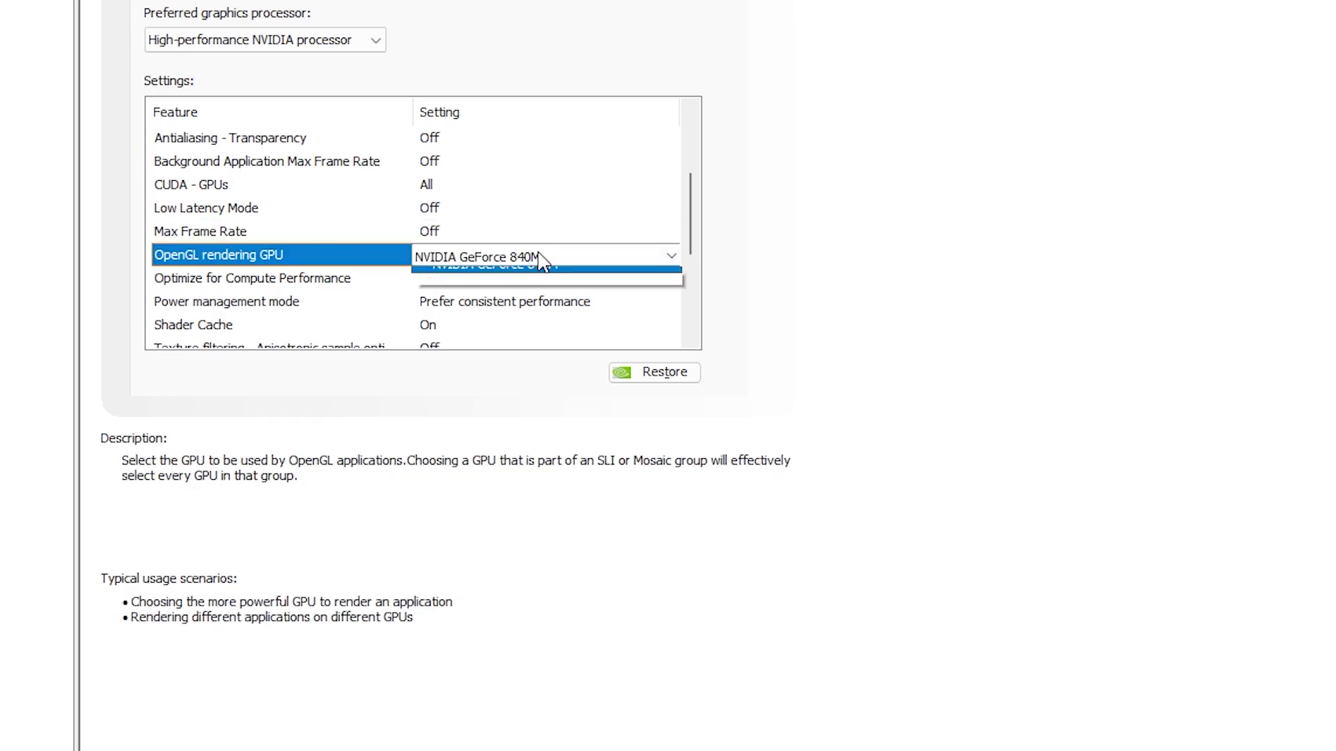
{"action": "left_click", "coordinate": [495, 298]}
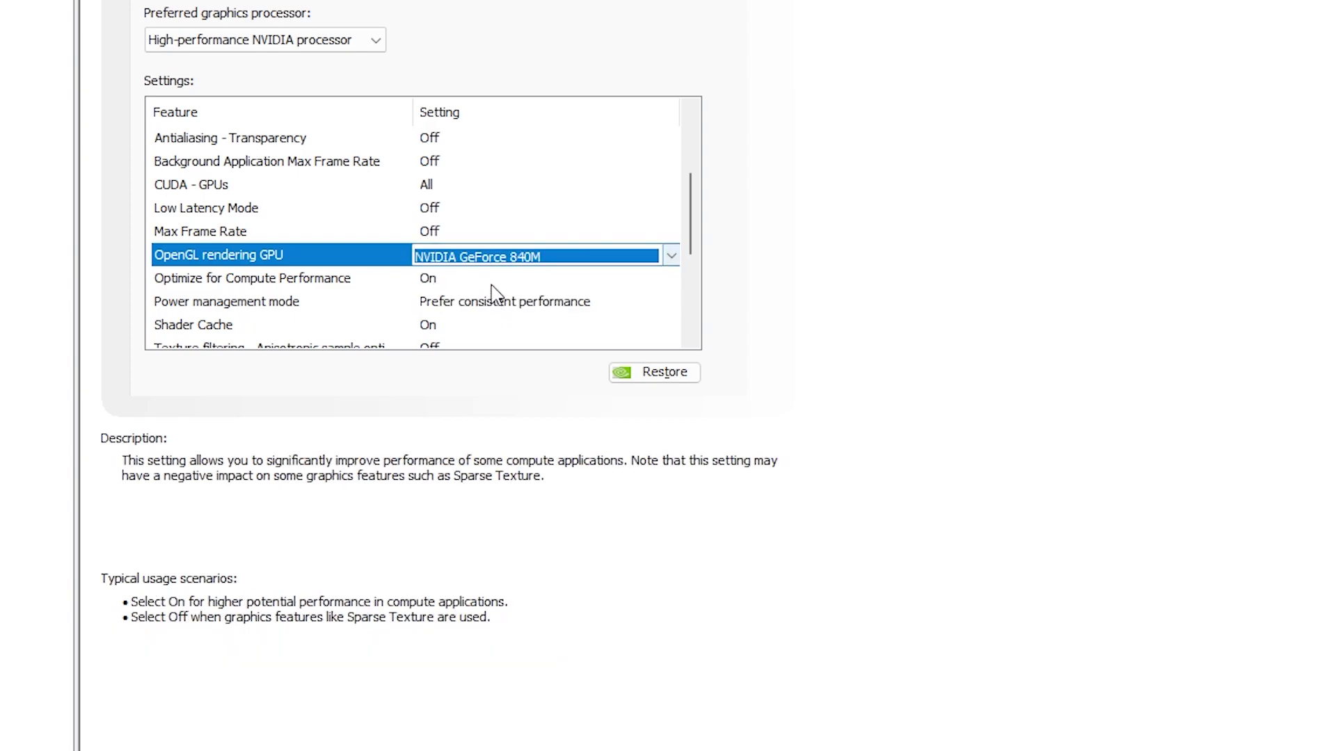
Step: Keep Power management mode at Prefer consistent performance
{"action": "scroll", "coordinate": [293, 282], "scroll_direction": "down", "scroll_amount": 1}
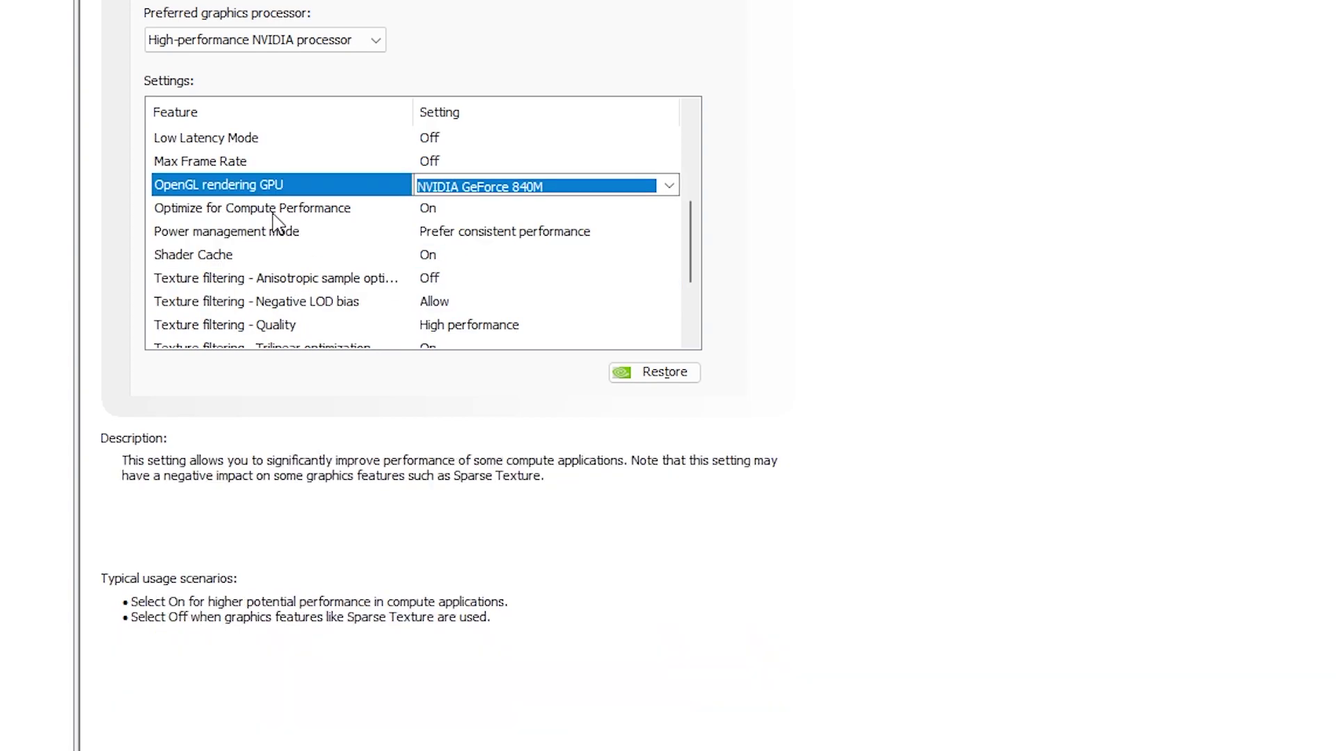
{"action": "left_click", "coordinate": [178, 212]}
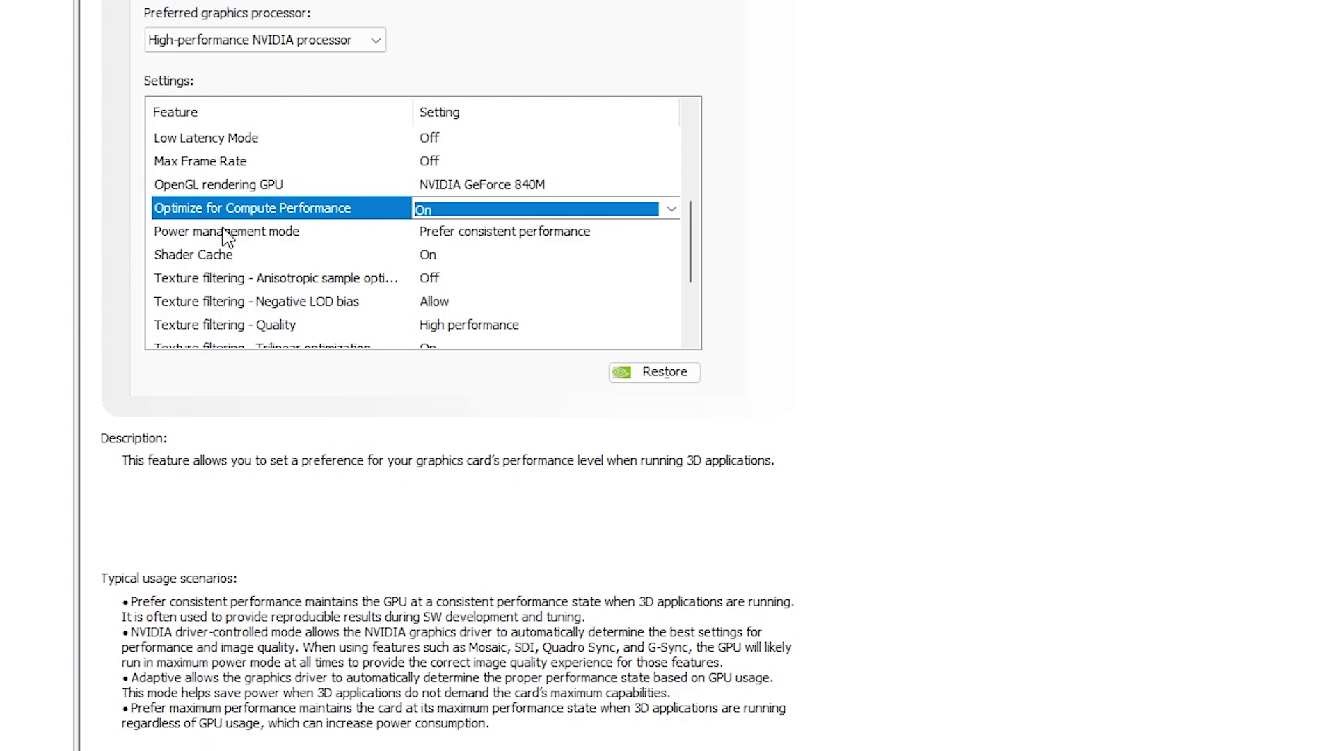
{"action": "left_click", "coordinate": [226, 235]}
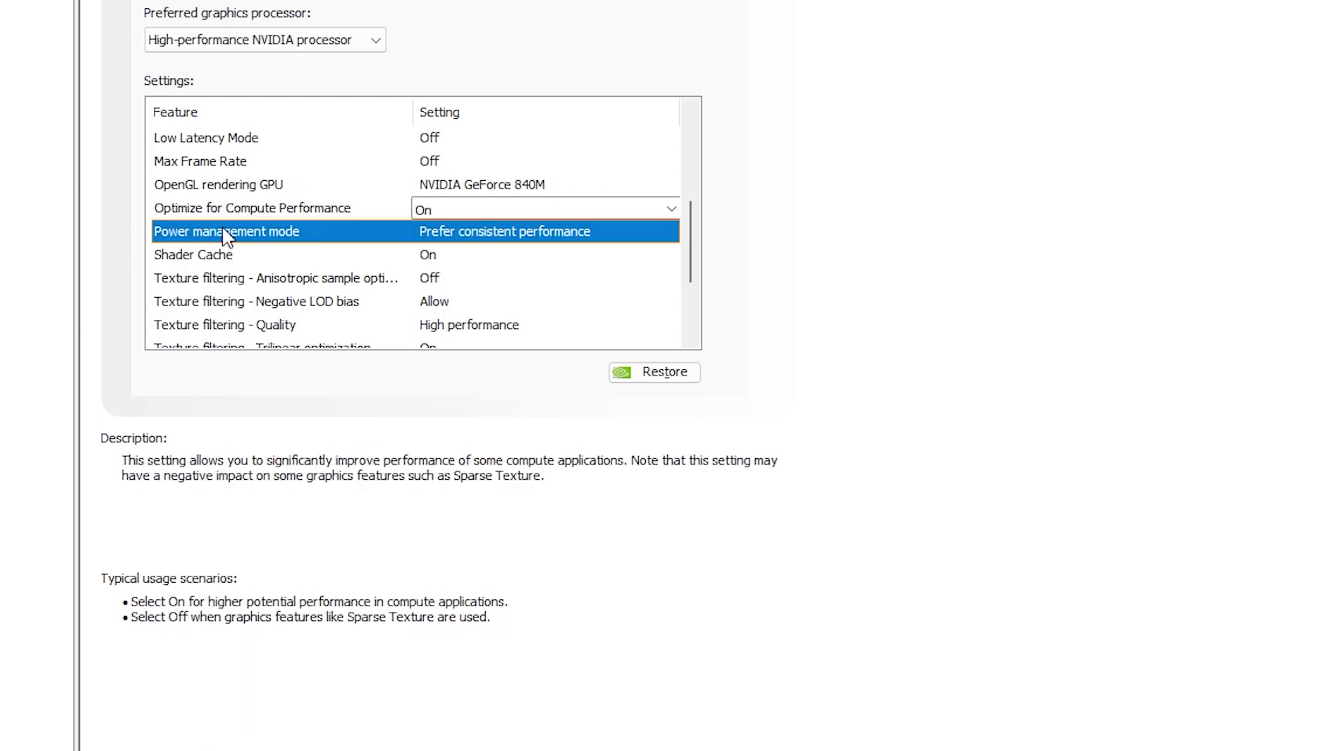
{"action": "left_click", "coordinate": [528, 235]}
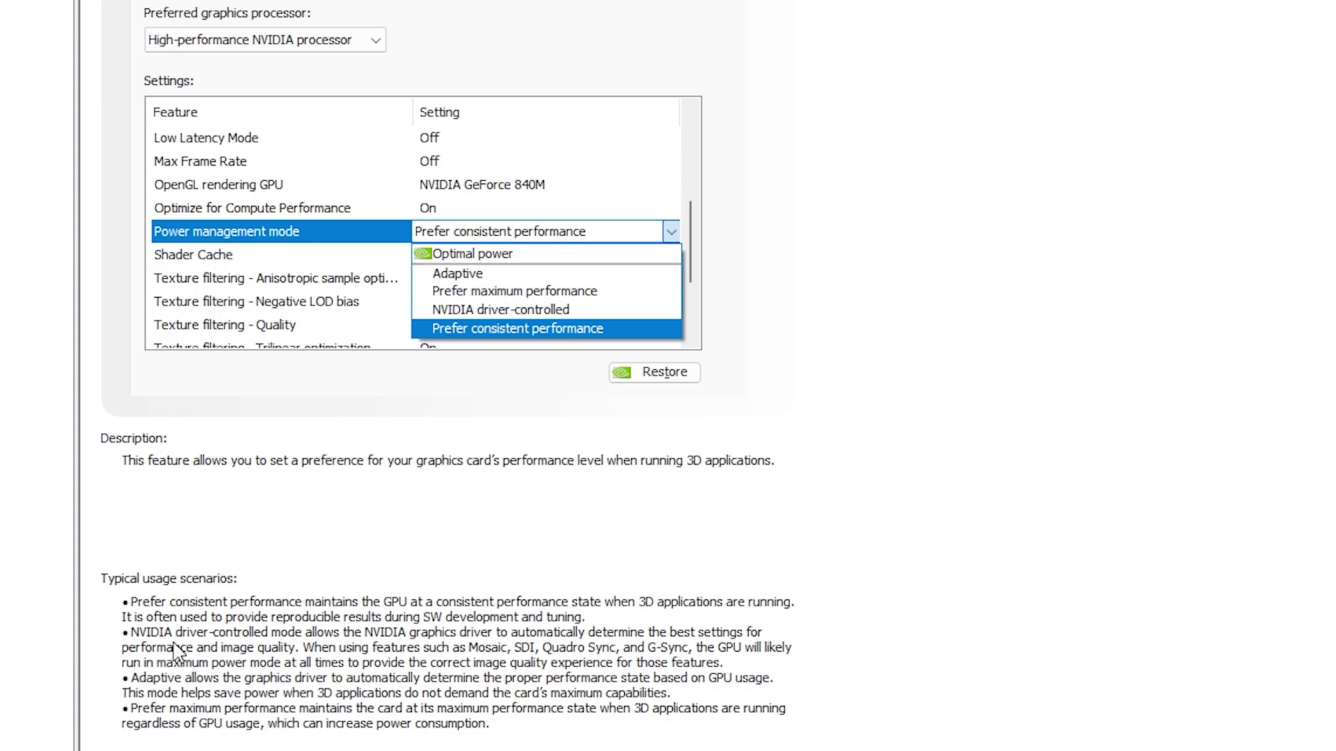
{"action": "left_click", "coordinate": [498, 236]}
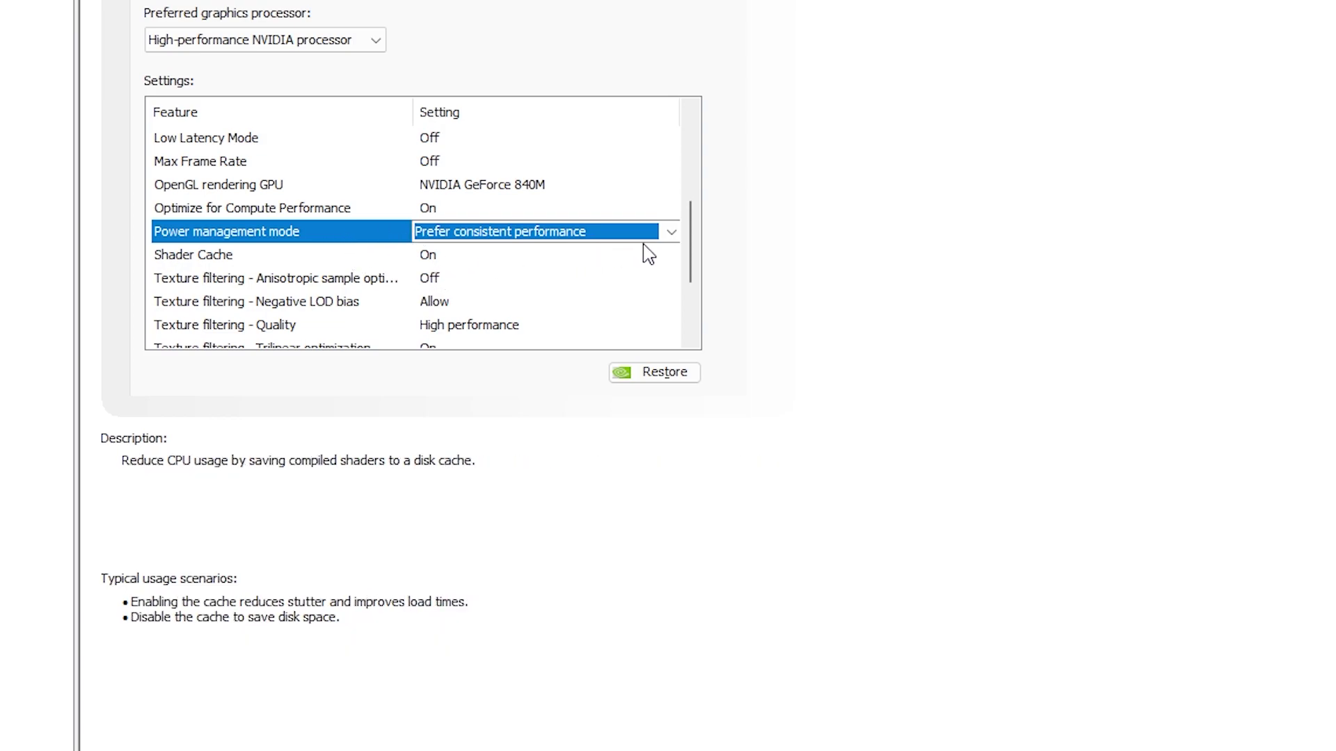
{"action": "left_click_drag", "start_coordinate": [691, 269], "coordinate": [686, 298]}
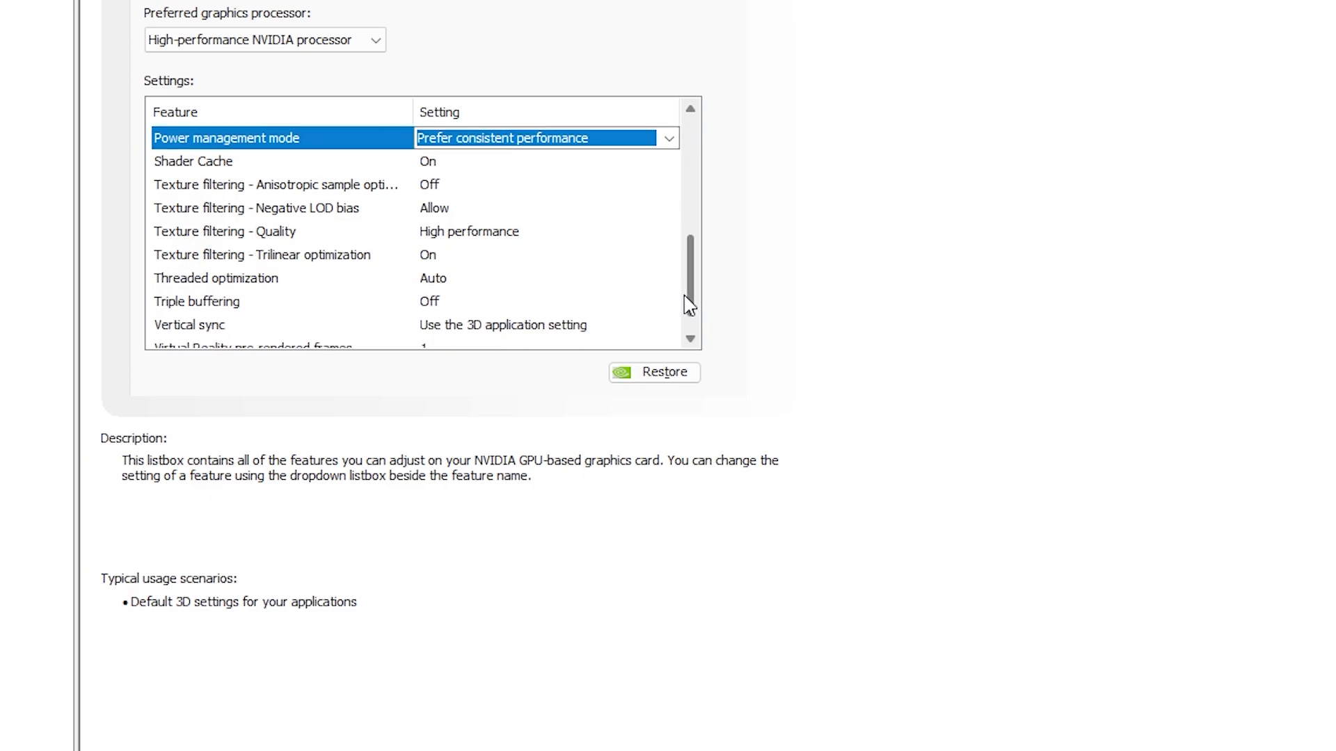
{"action": "left_click", "coordinate": [433, 281]}
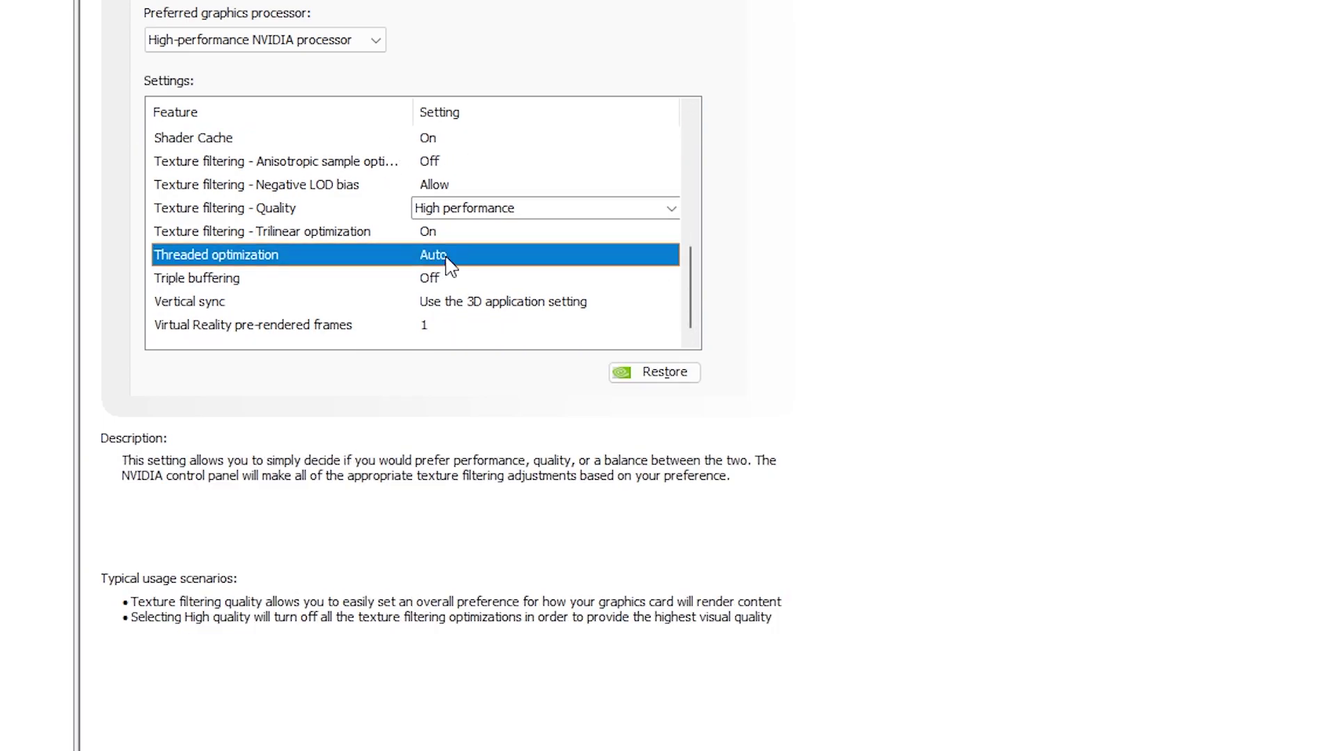
{"action": "left_click", "coordinate": [453, 260]}
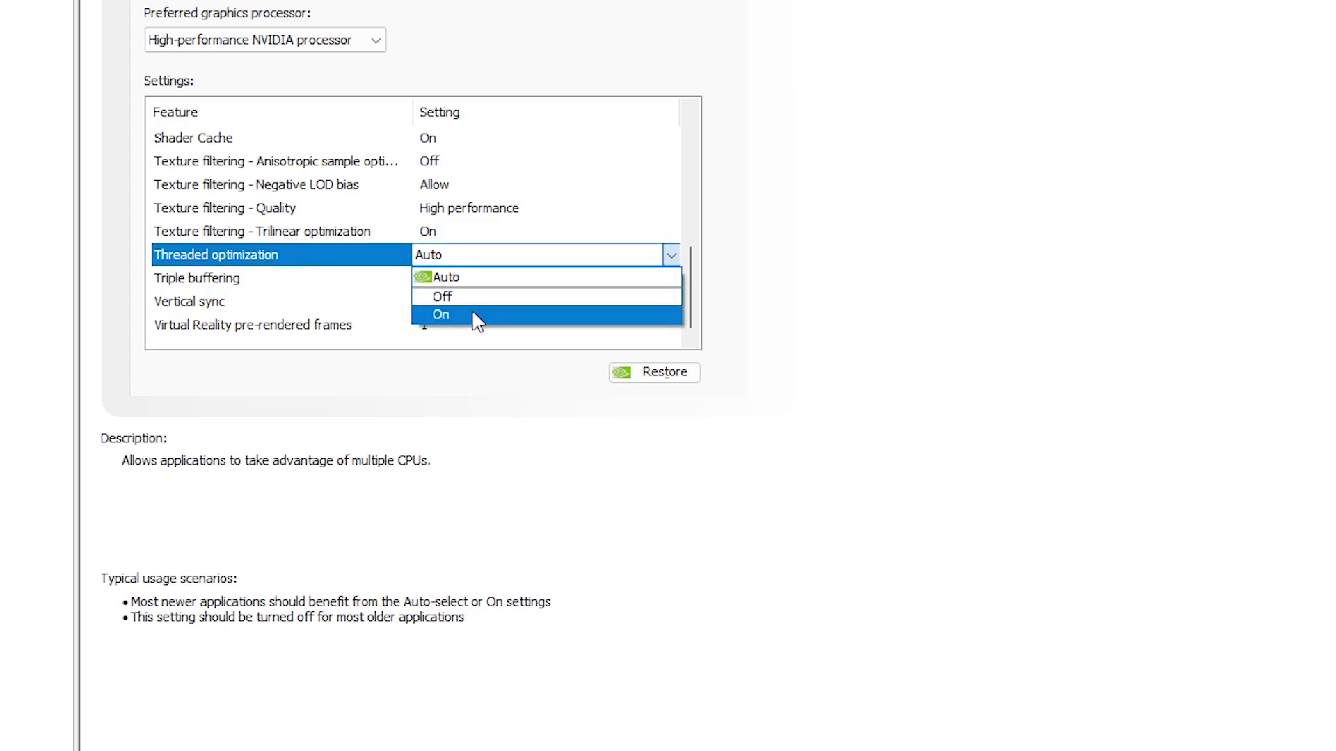
{"action": "scroll", "coordinate": [463, 302], "scroll_direction": "up", "scroll_amount": 8}
{"action": "scroll", "coordinate": [522, 268], "scroll_direction": "down", "scroll_amount": 7}
{"action": "left_click", "coordinate": [266, 257]}
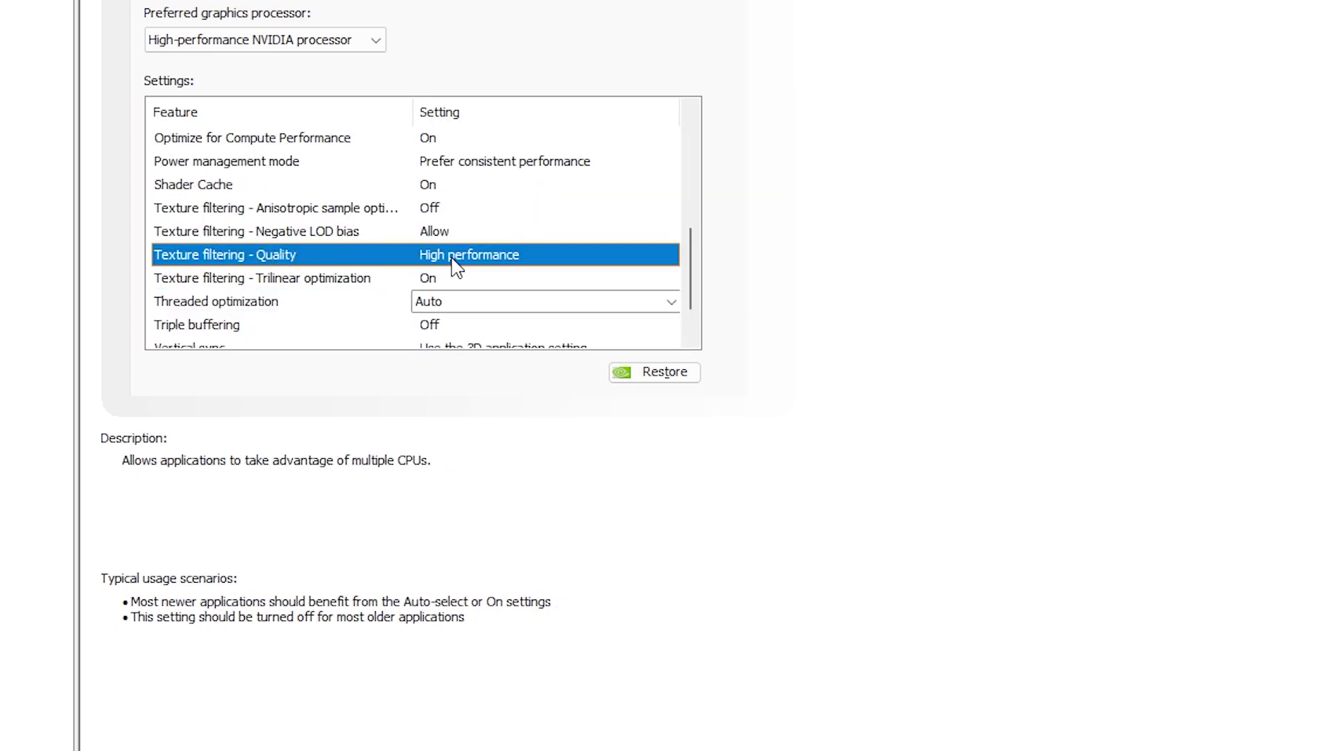
{"action": "left_click", "coordinate": [502, 257]}
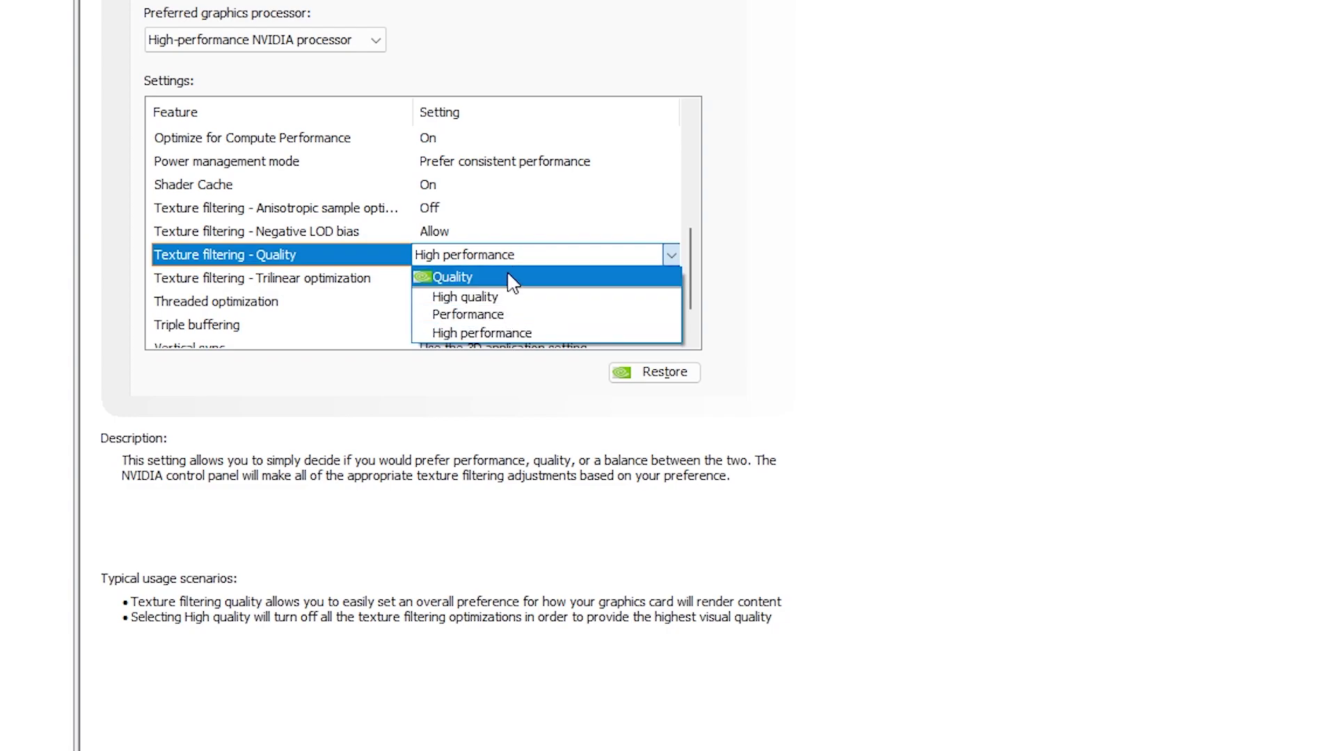
{"action": "left_click", "coordinate": [585, 267]}
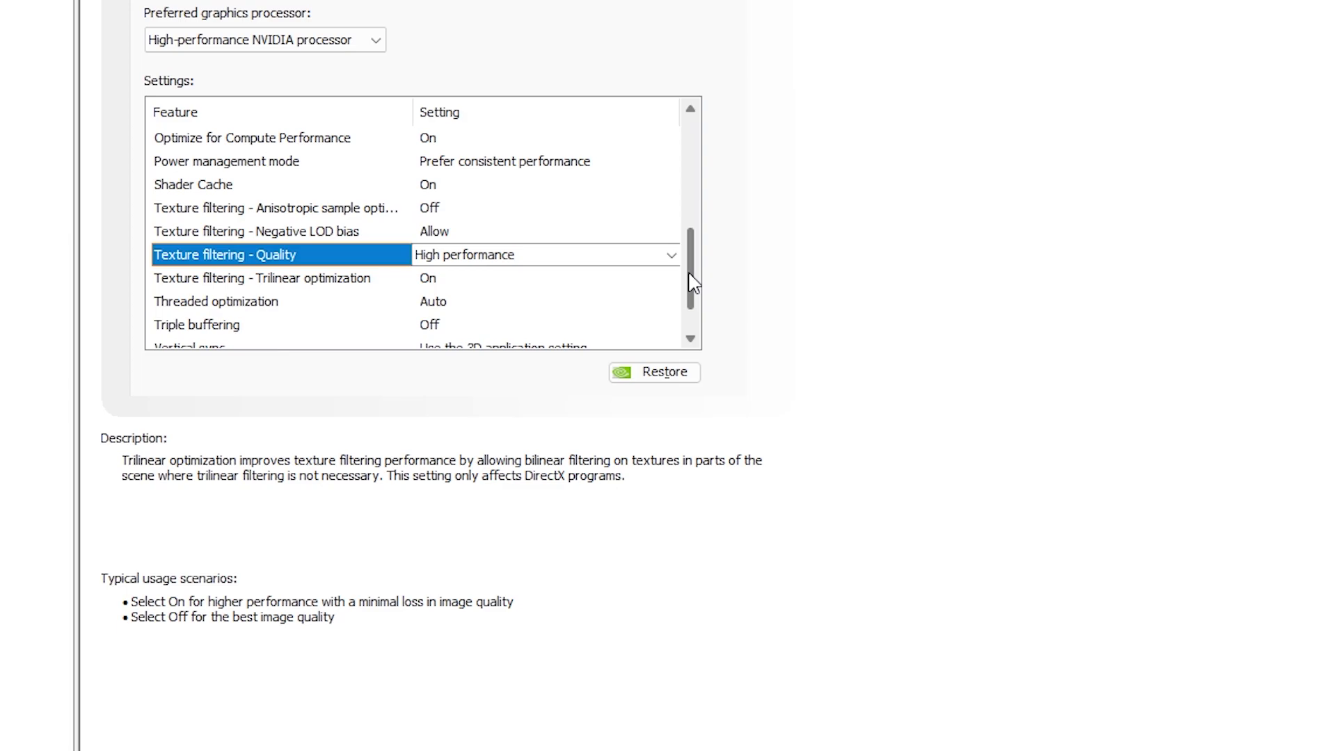
Step: Move down to the Threaded optimization setting in the list
{"action": "key", "text": "Down"}
{"action": "key", "text": "Down"}
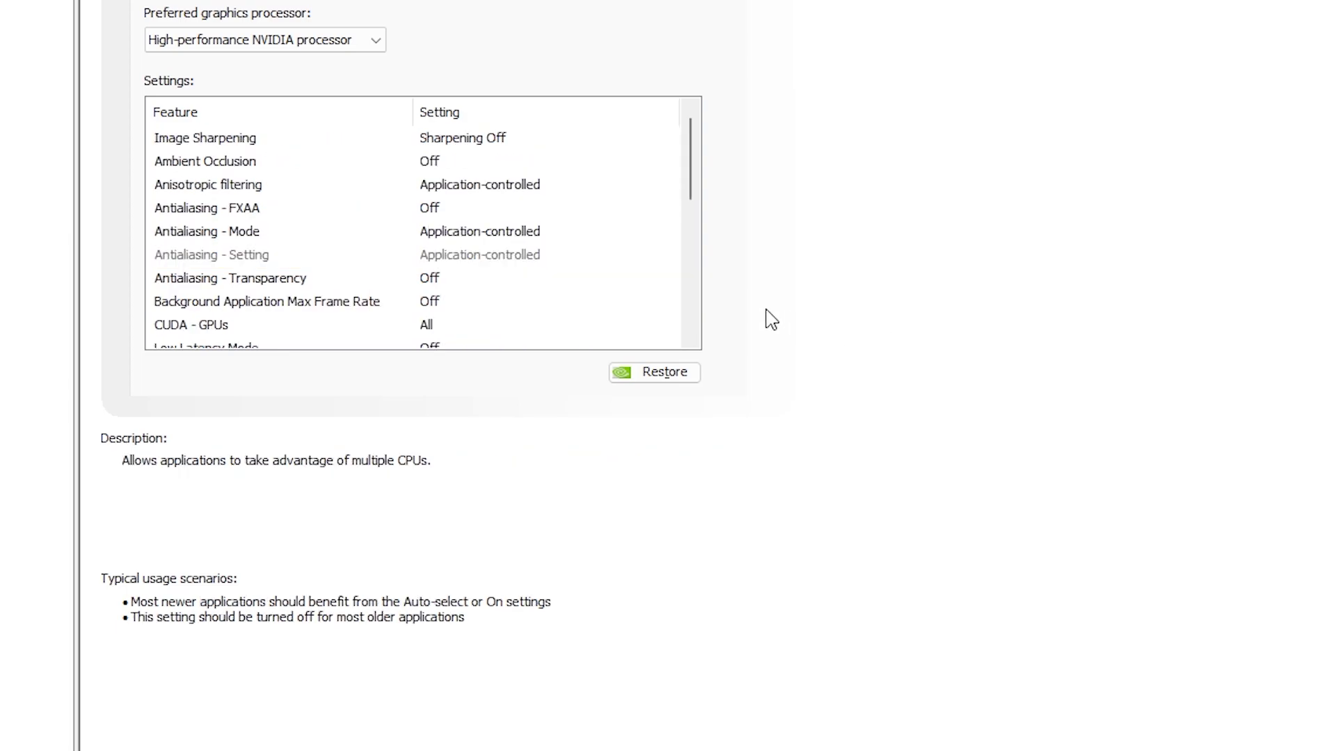
{"action": "scroll", "coordinate": [693, 278], "scroll_direction": "down", "scroll_amount": 1}
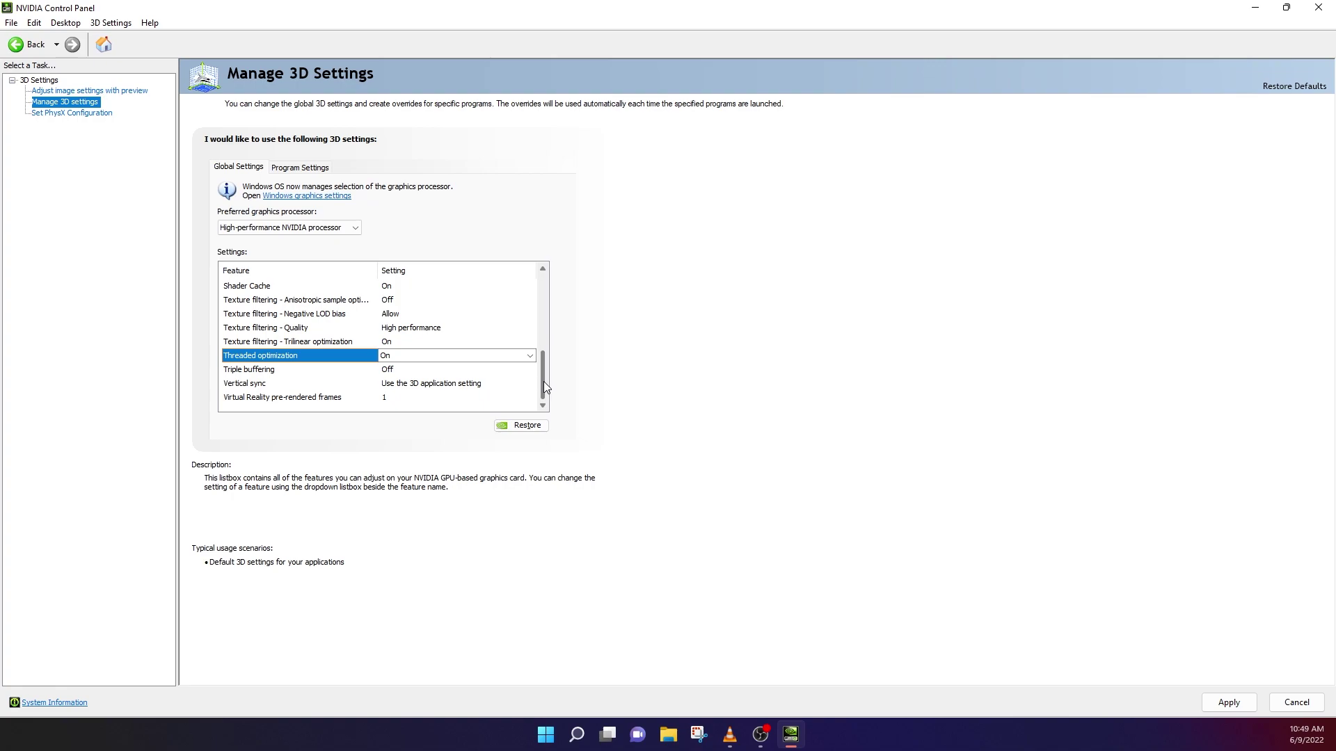
Step: Apply the 3D settings and choose NVIDIA GeForce 840M as PhysX processor
{"action": "left_click", "coordinate": [1237, 706]}
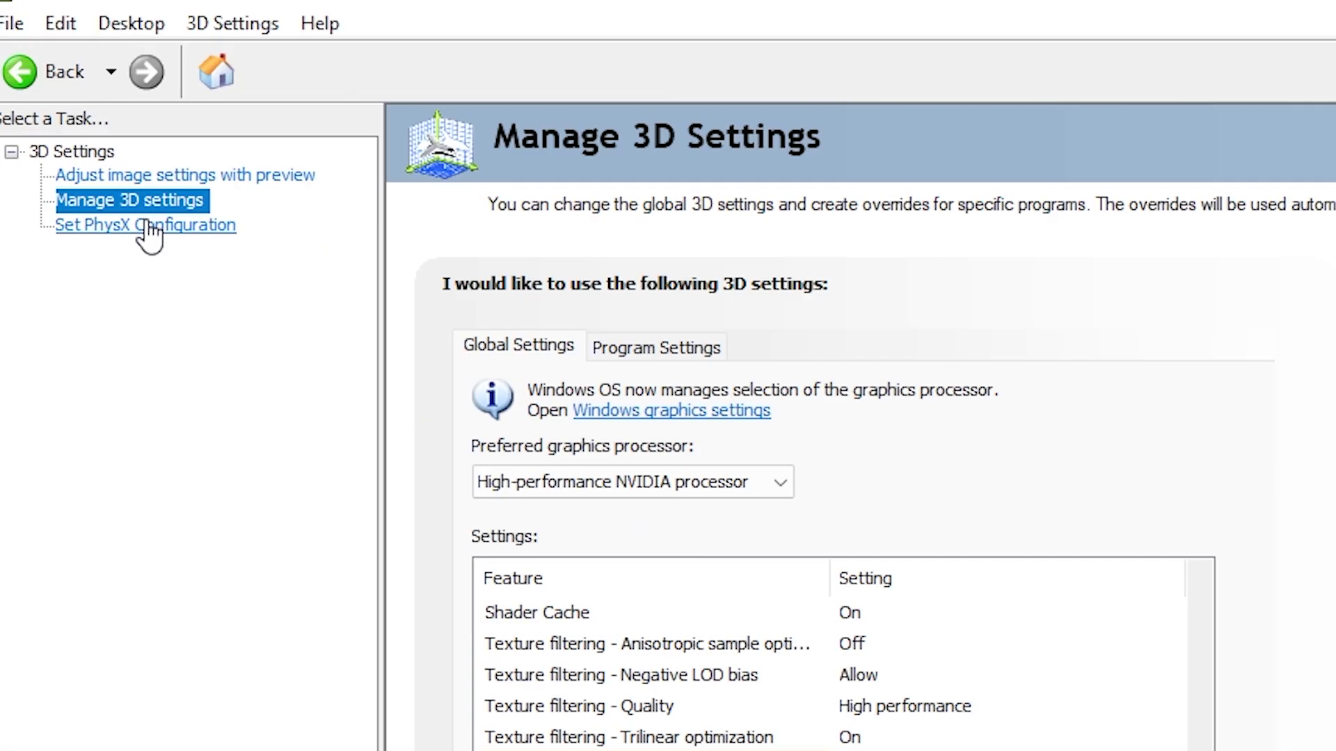
{"action": "left_click", "coordinate": [145, 227]}
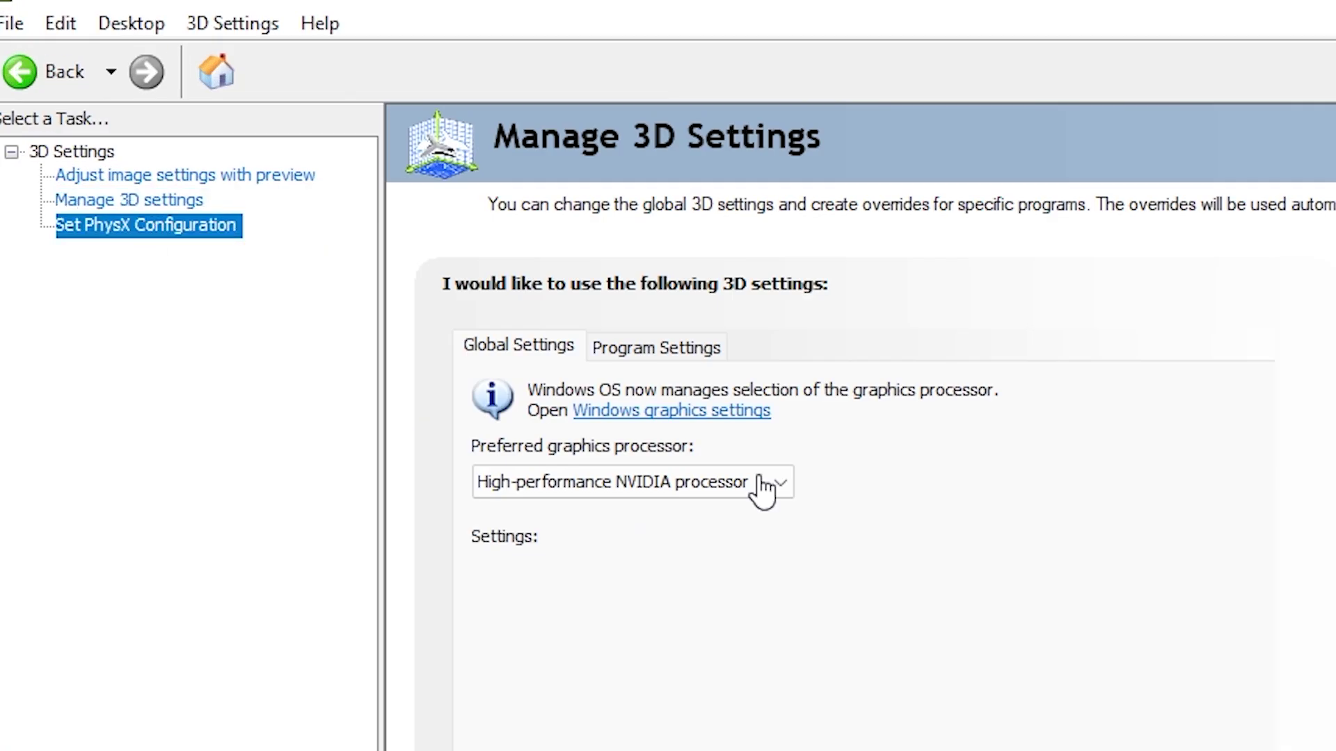
{"action": "left_click", "coordinate": [773, 337]}
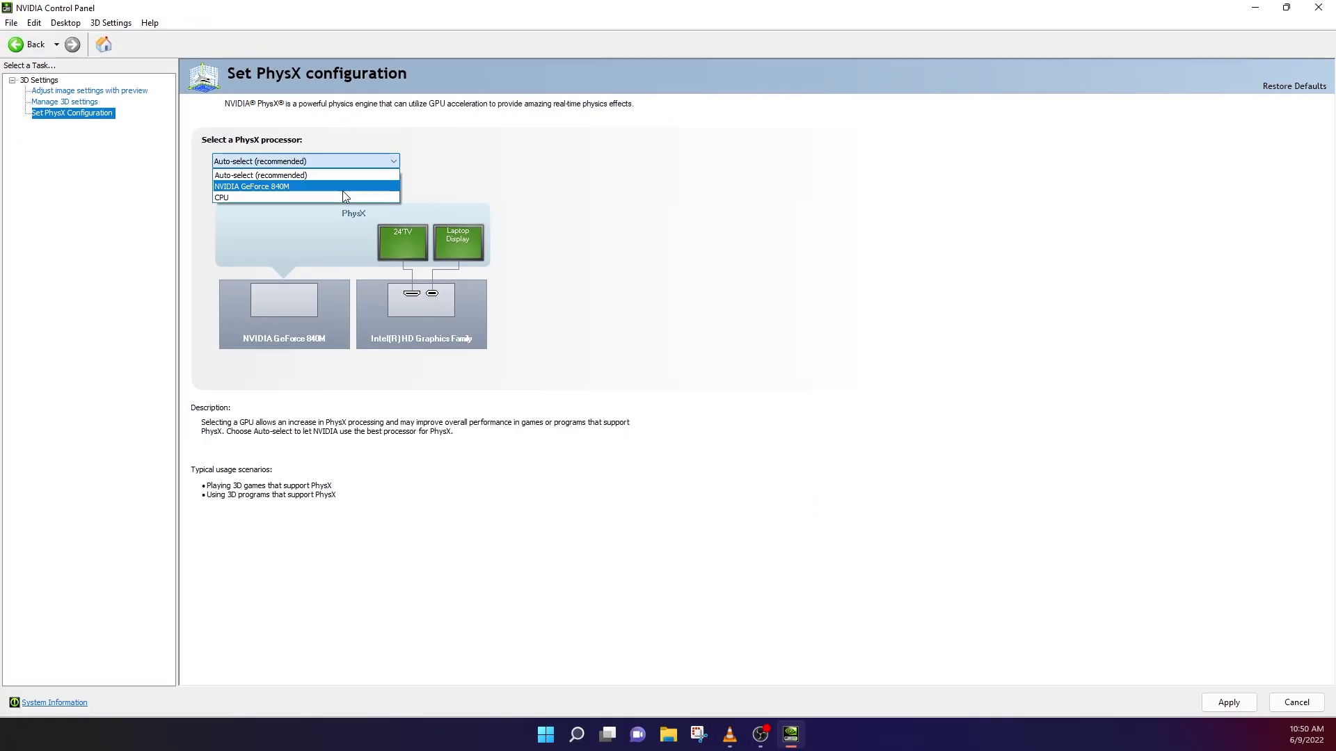
{"action": "left_click", "coordinate": [750, 394]}
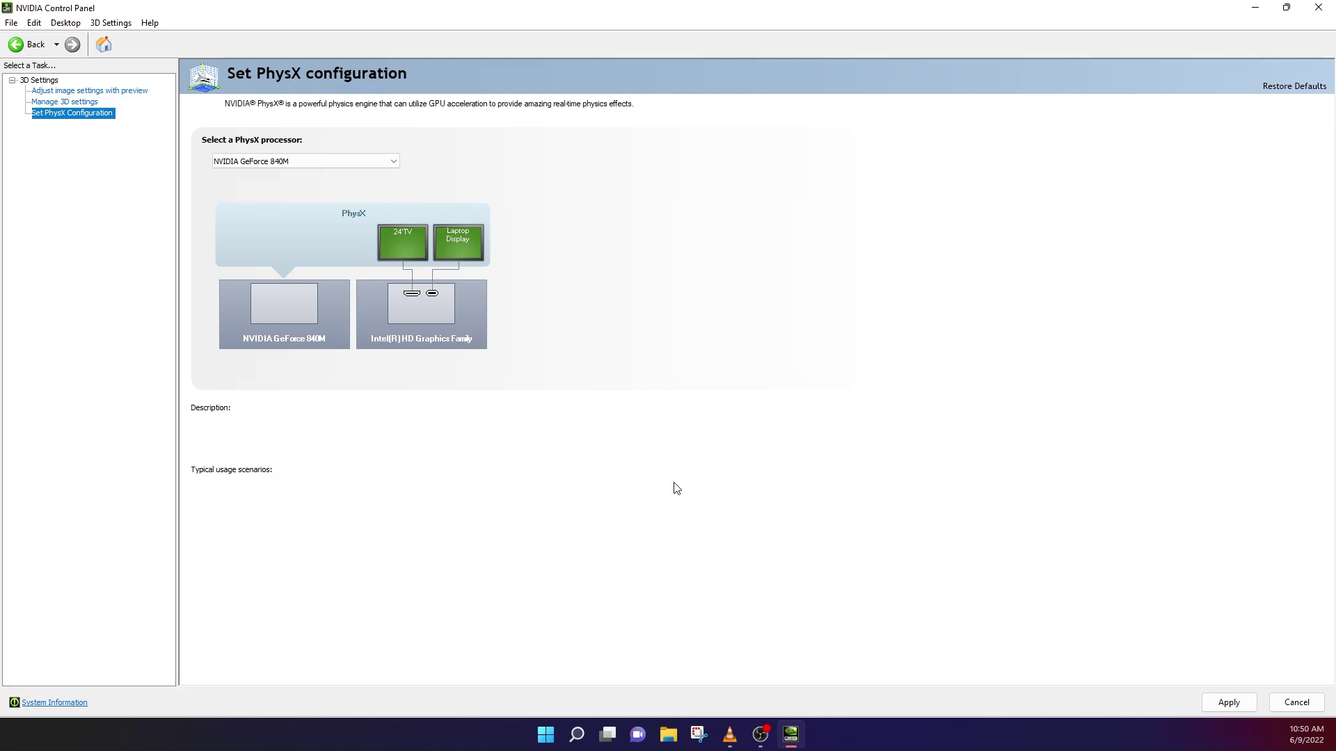
Step: View the Adjust image settings with preview page, then return to Manage 3D Settings
{"action": "left_click", "coordinate": [118, 97]}
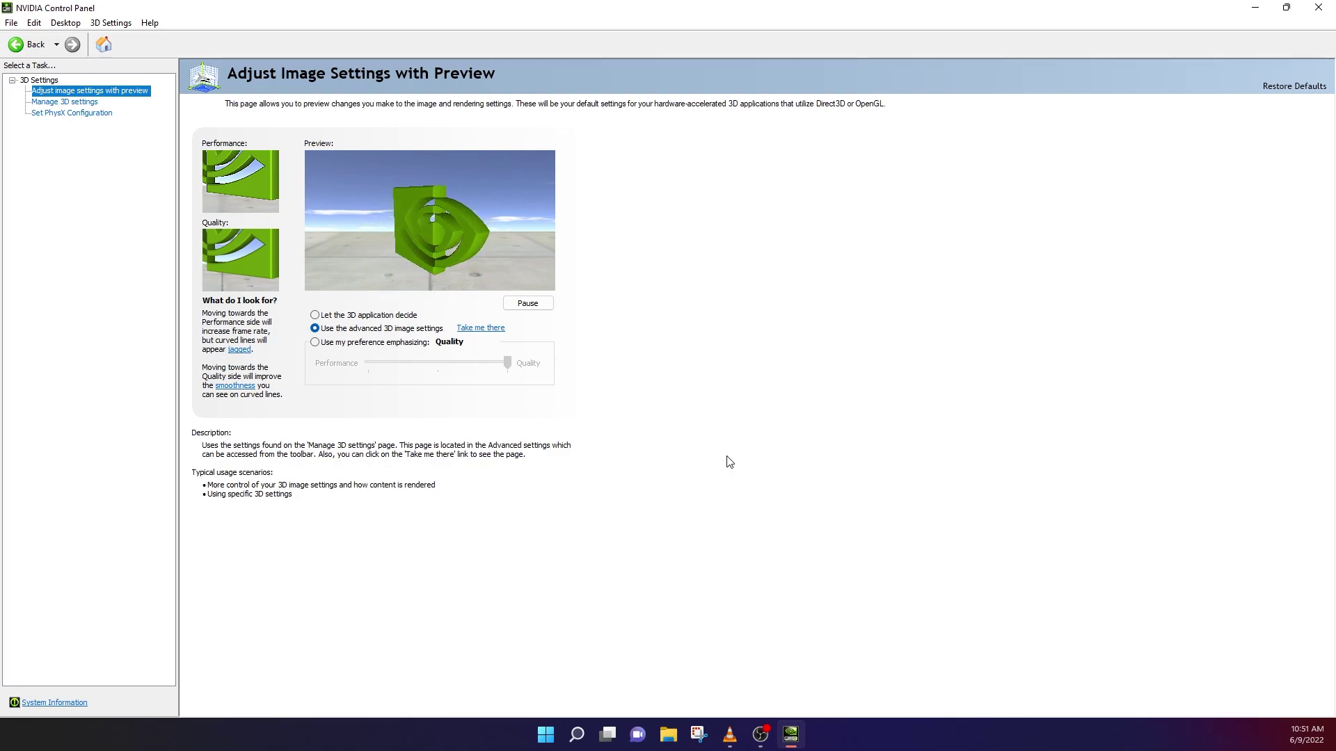
{"action": "key", "text": "Down"}
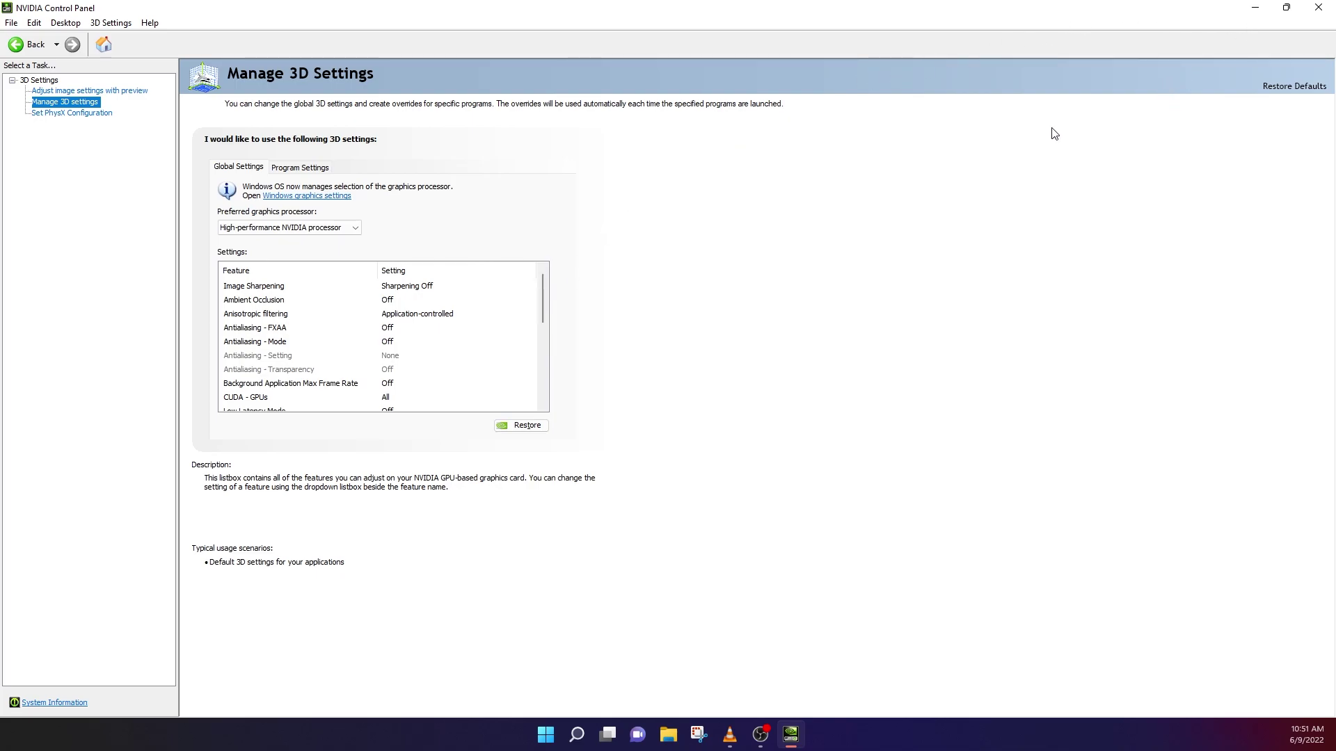
Step: Close the NVIDIA Control Panel window to return to the desktop
{"action": "left_click", "coordinate": [1319, 8]}
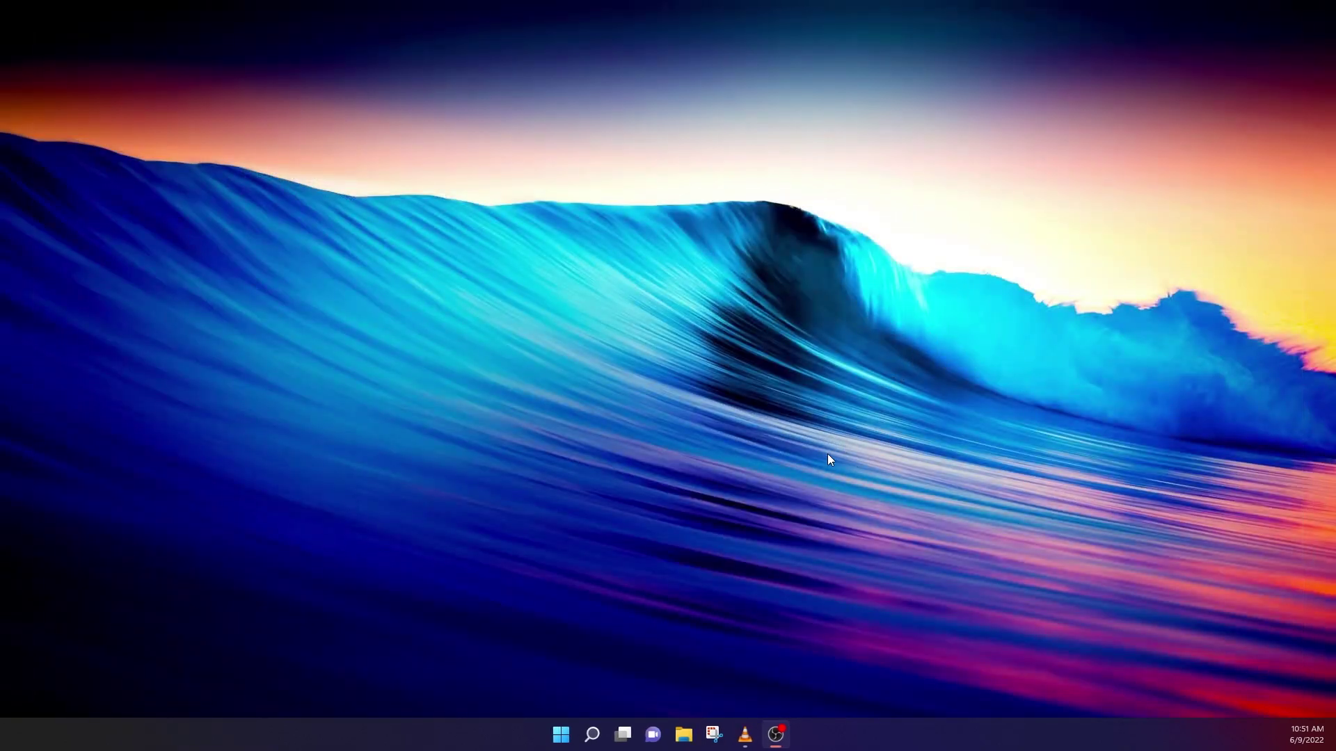